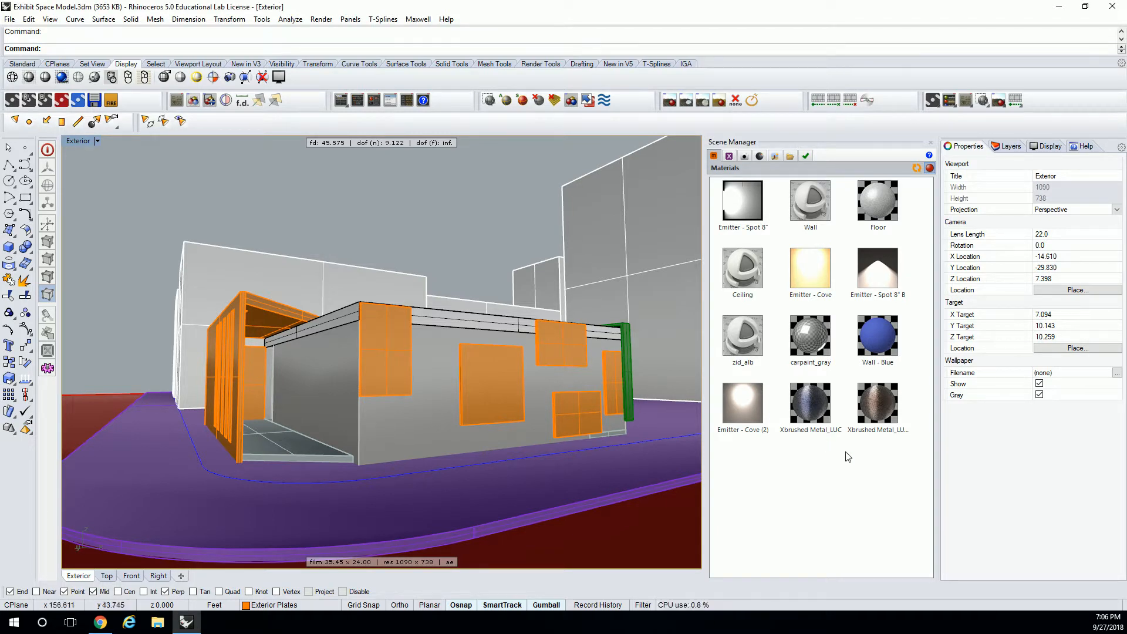
- Examine the green light strip frame wrapping the building's roof and end wall from several angles
left_click(628, 336)
scroll(639, 331, "up", 15)
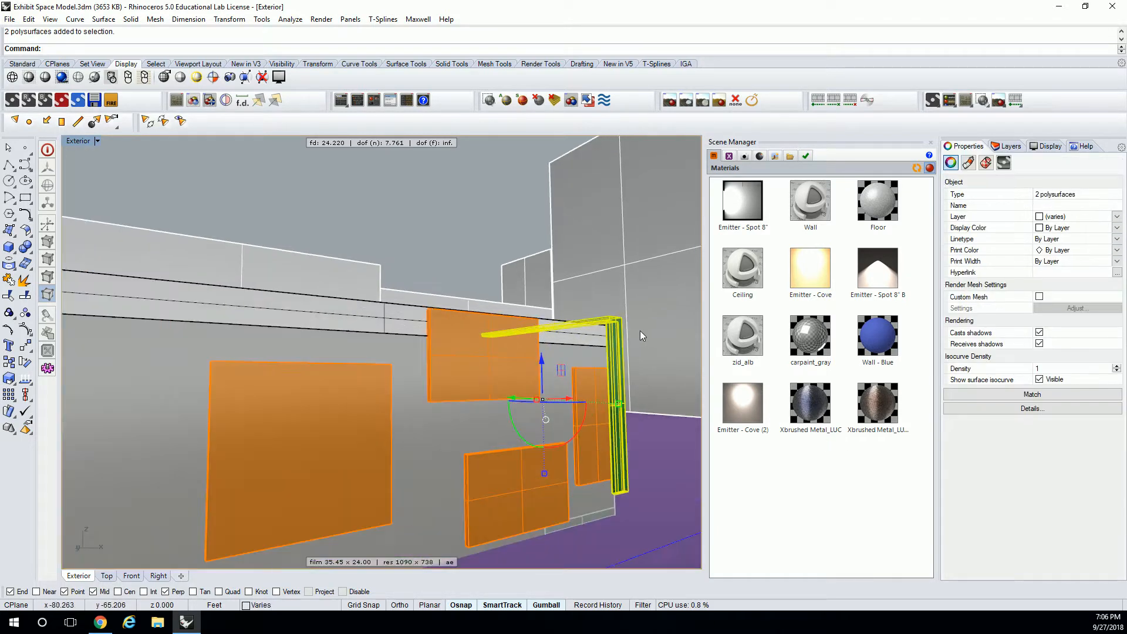
right_click_drag(615, 354, 526, 340)
key("Escape")
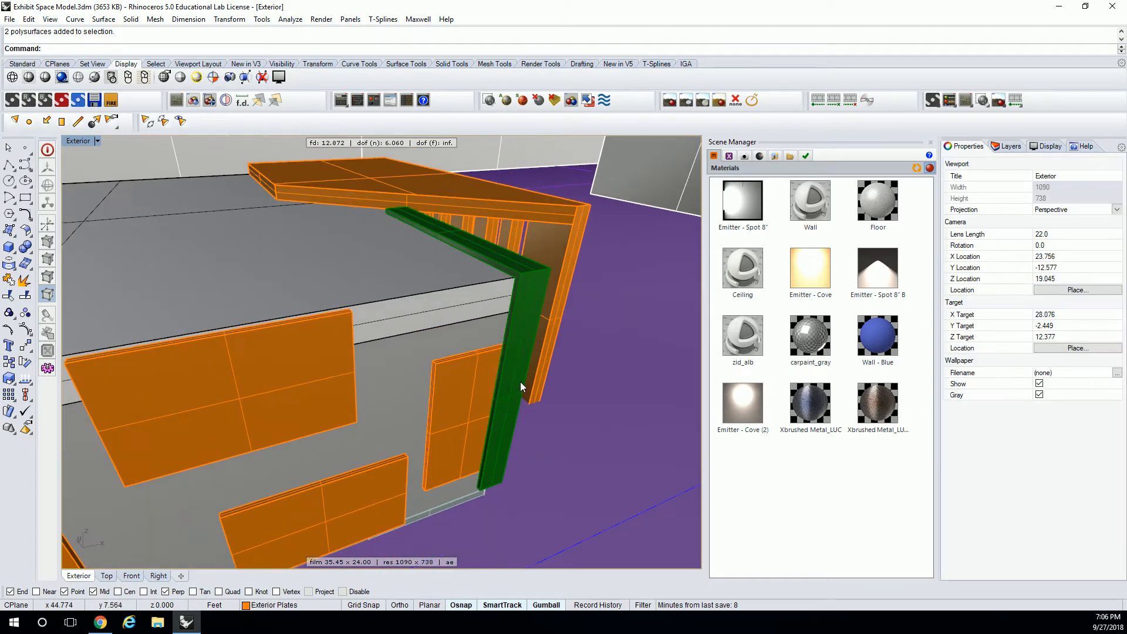
scroll(329, 347, "down", 8)
right_click_drag(300, 361, 504, 323, "shift")
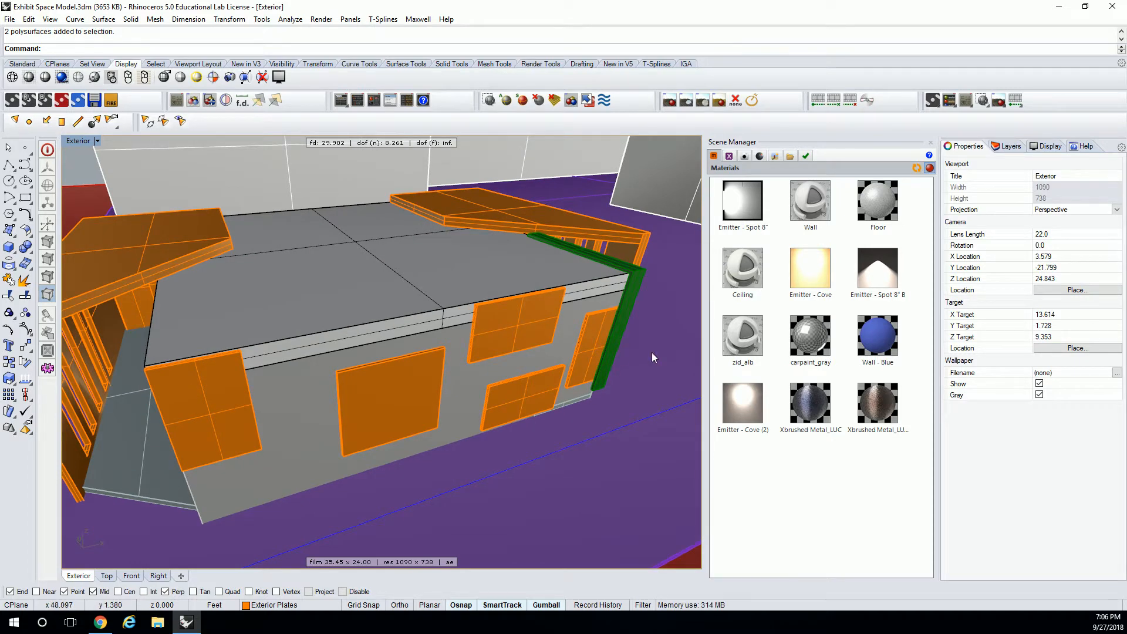
scroll(552, 335, "up", 6)
left_click(532, 282)
right_click_drag(499, 272, 566, 253)
right_click_drag(332, 266, 492, 302, "shift")
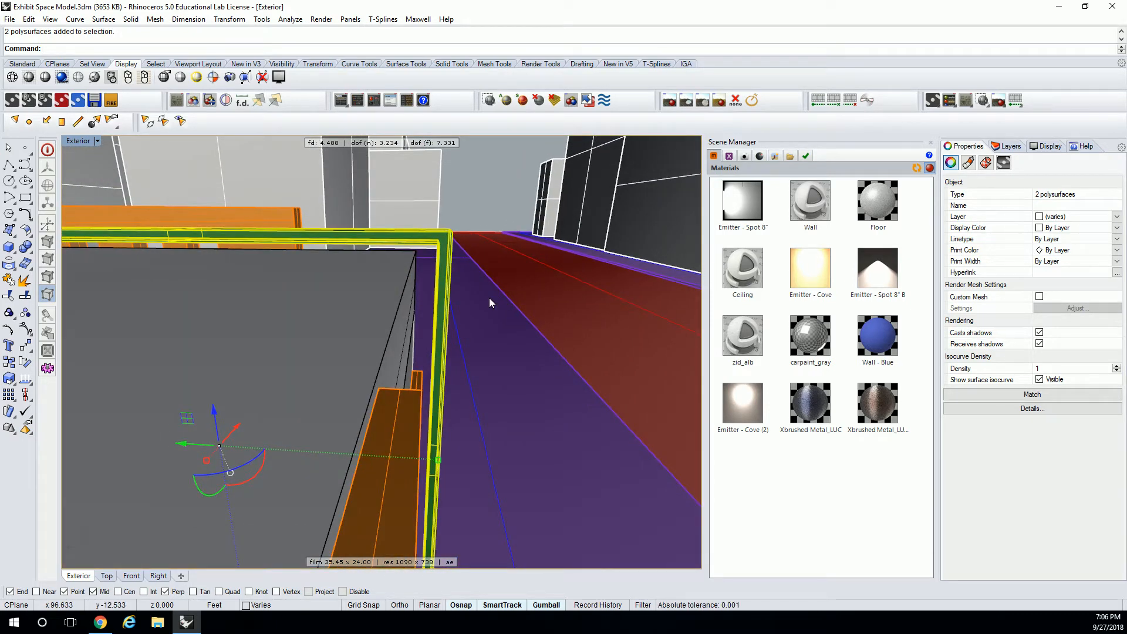
scroll(455, 266, "up", 4)
key("Escape")
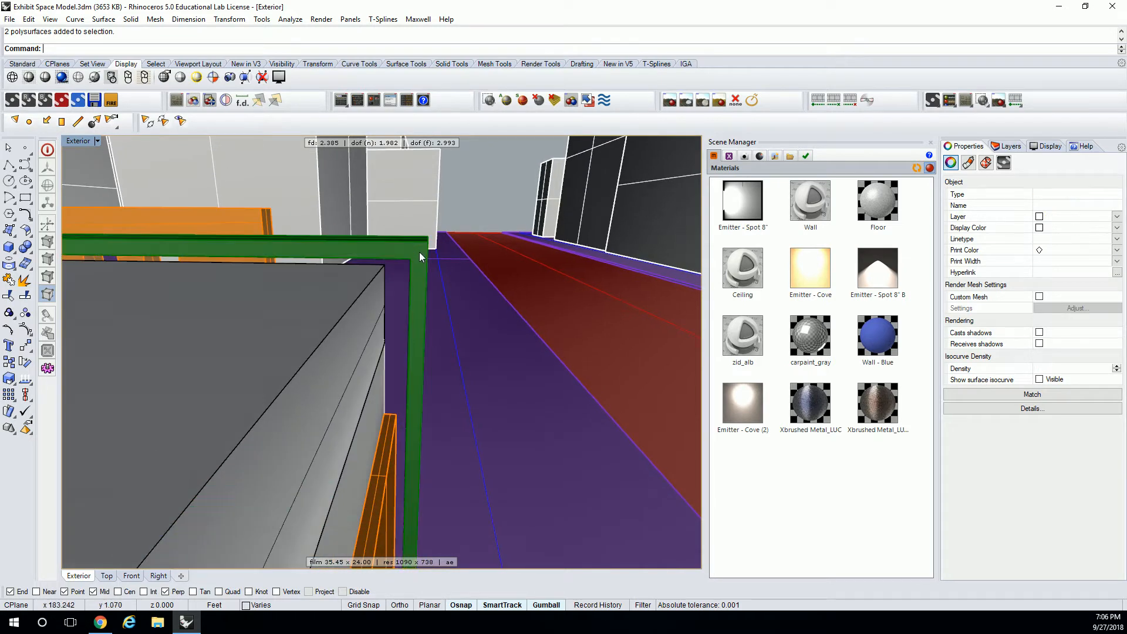
- Ungroup the polysurfaces that form the green light strip frame and zoom to them
scroll(419, 252, "up", 5)
left_click_drag(549, 247, 394, 255)
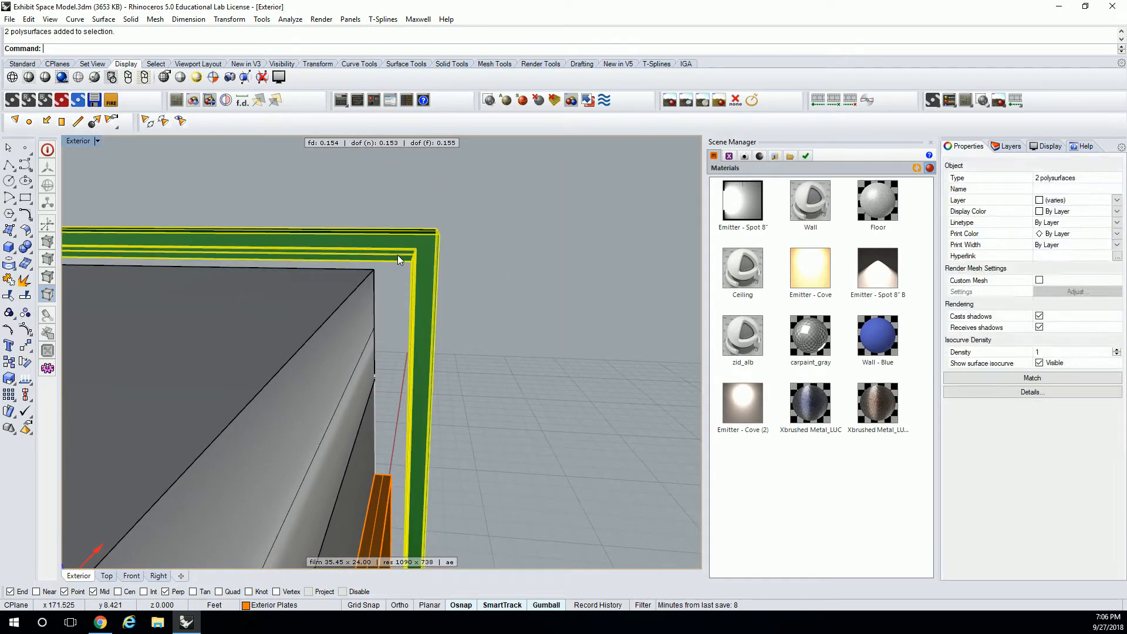
type("Ungrou")
key("Return")
type("ZS")
key("Return")
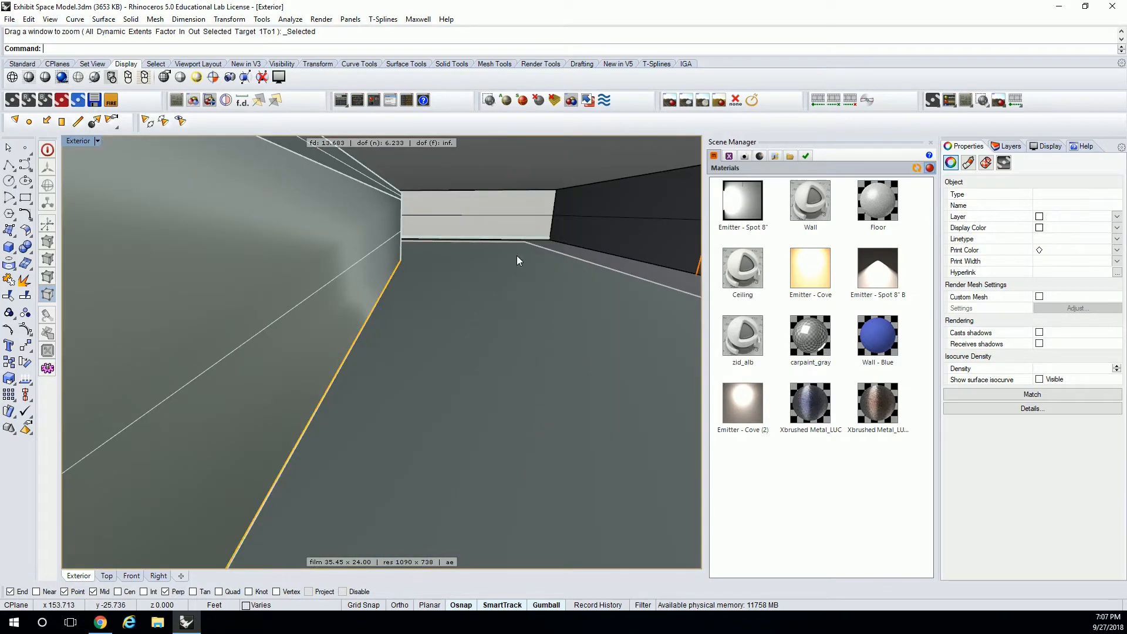
key("Escape")
- Delete the black polysurface on the inner side of the green light strip frame, keeping the green one
scroll(440, 253, "up", 5)
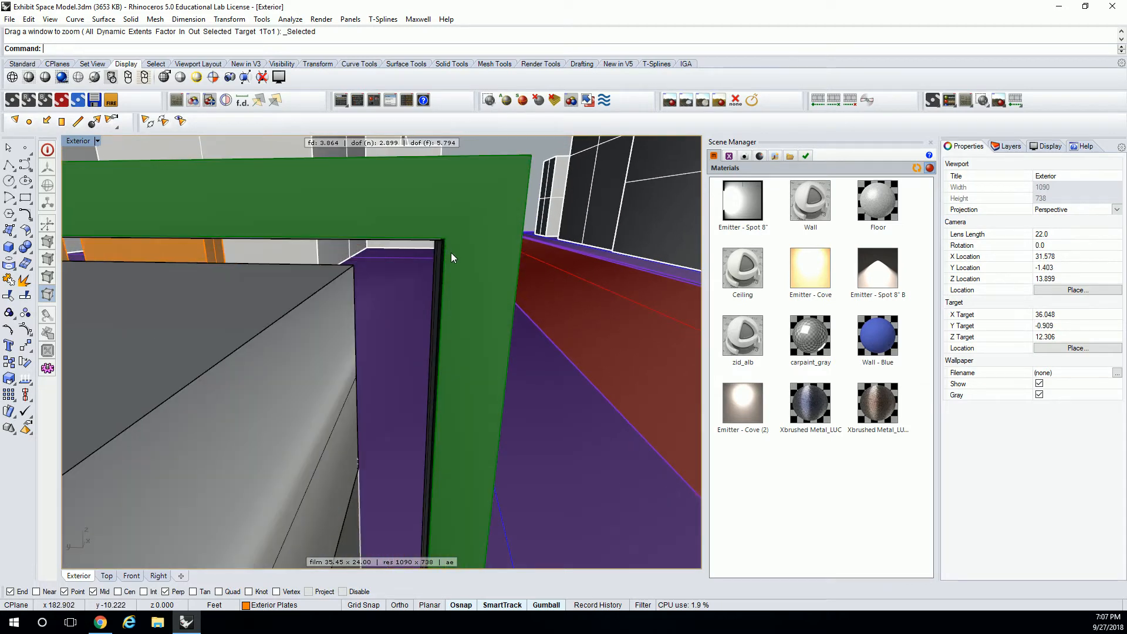
scroll(447, 256, "up", 3)
left_click(519, 228)
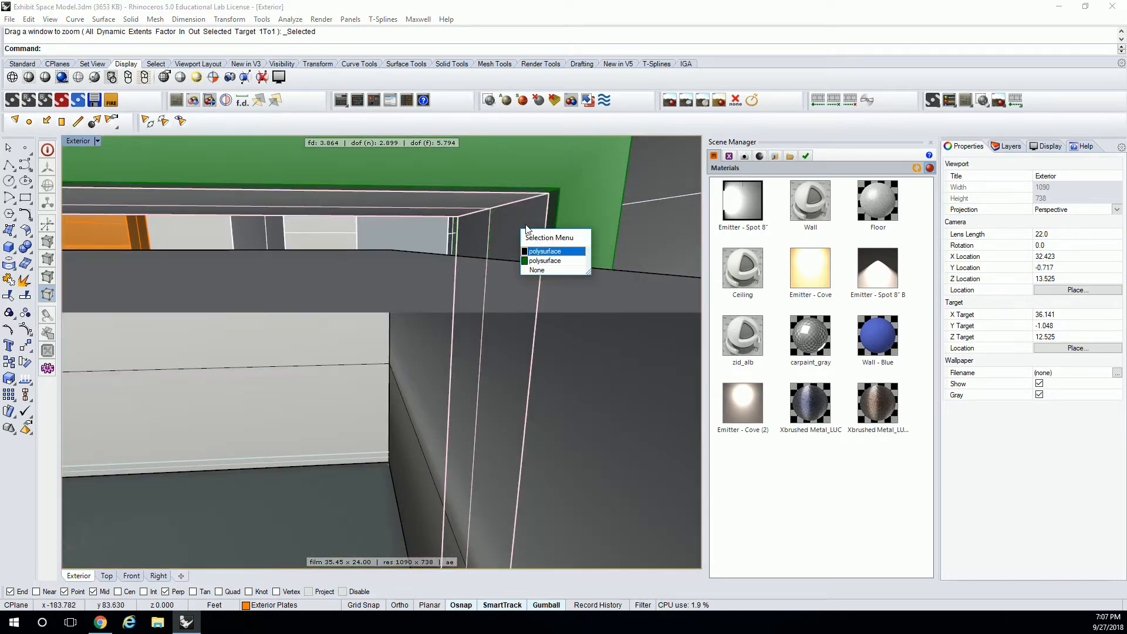
left_click(545, 260)
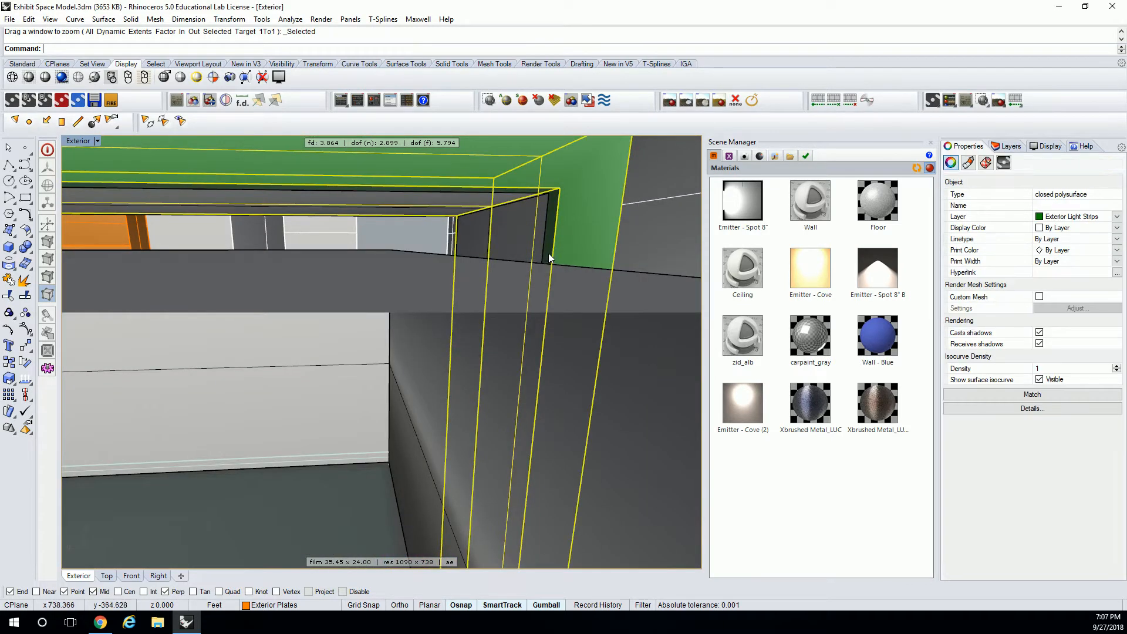
key("Escape")
left_click(540, 216)
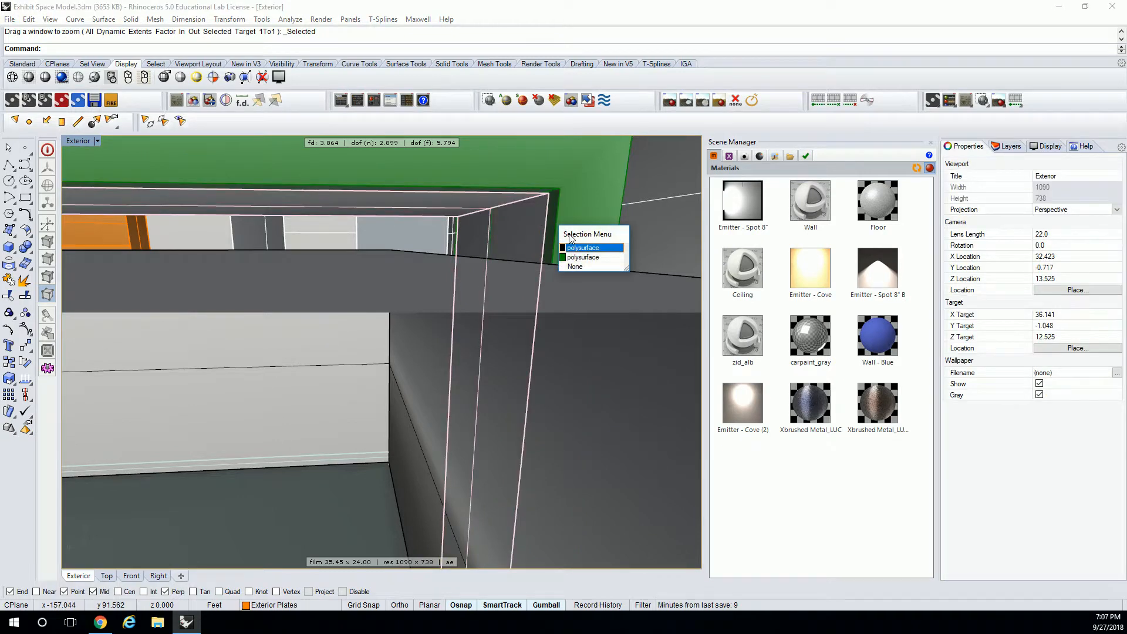
left_click(581, 247)
key("Delete")
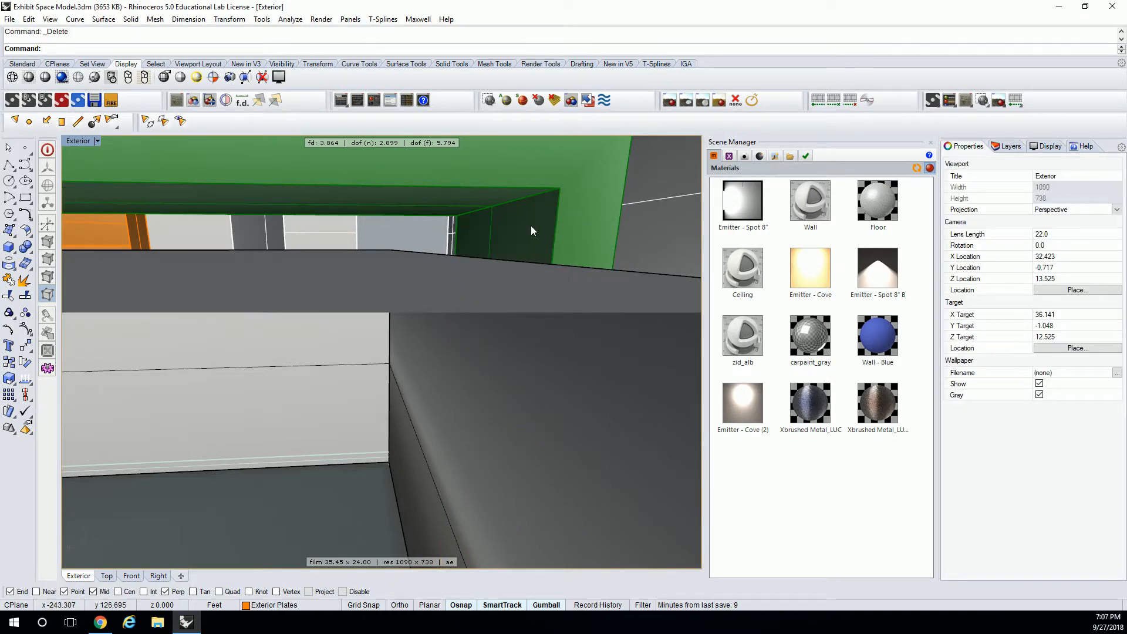
- Copy the green frame's vertical and horizontal inner faces by 0.5 along the Y axis
left_click(503, 232)
left_click(445, 196, "shift")
scroll(340, 220, "down", 4)
right_click_drag(456, 242, 407, 275)
scroll(407, 277, "down", 12)
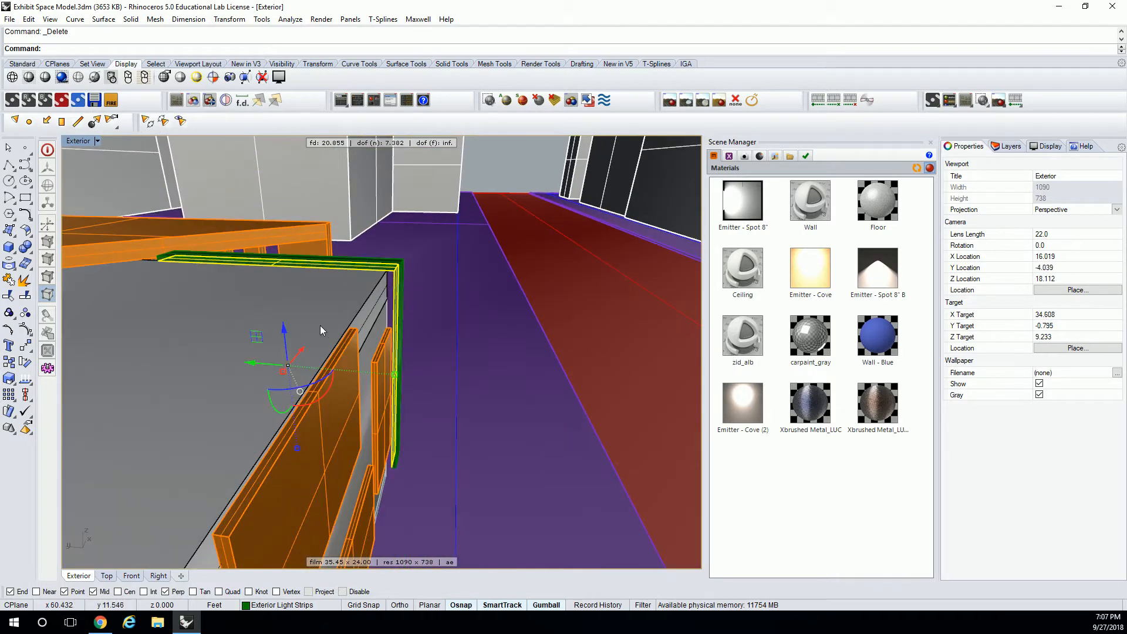
key("alt")
left_click(252, 365)
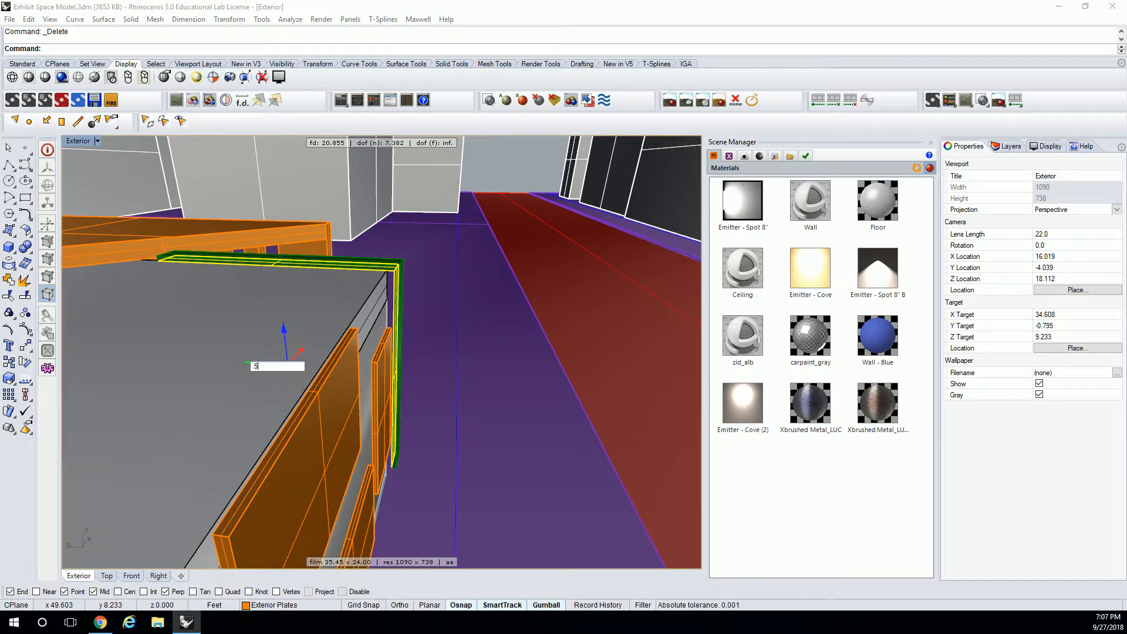
type(".5")
key("Return")
scroll(385, 254, "up", 8)
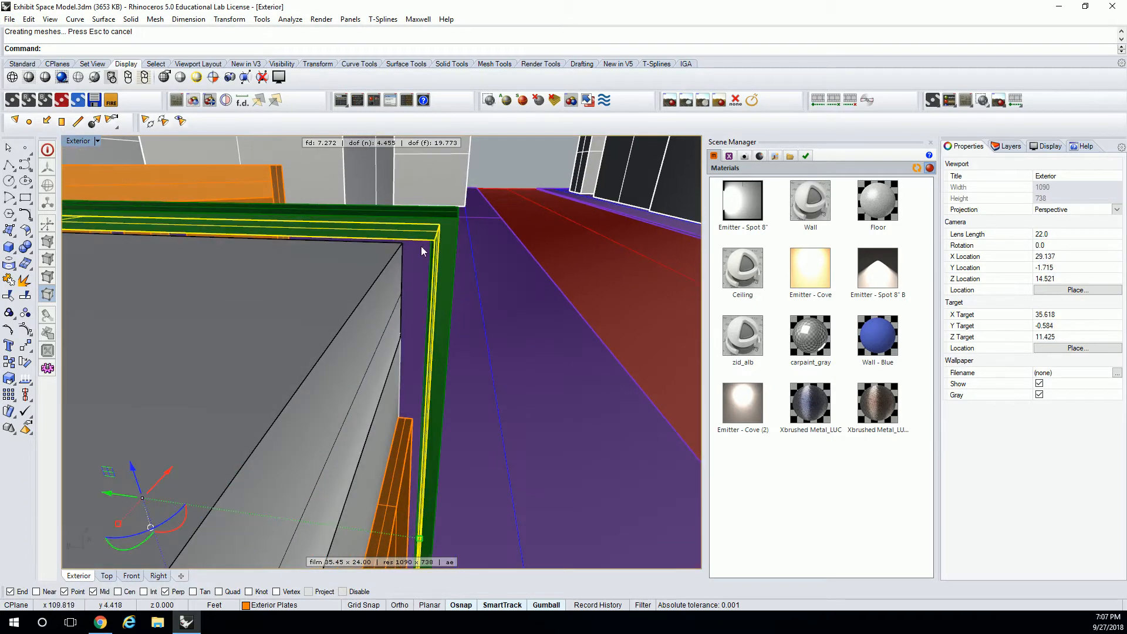
scroll(401, 253, "up", 6)
left_click(495, 219)
left_click(509, 231)
left_click(512, 236)
left_click(540, 254)
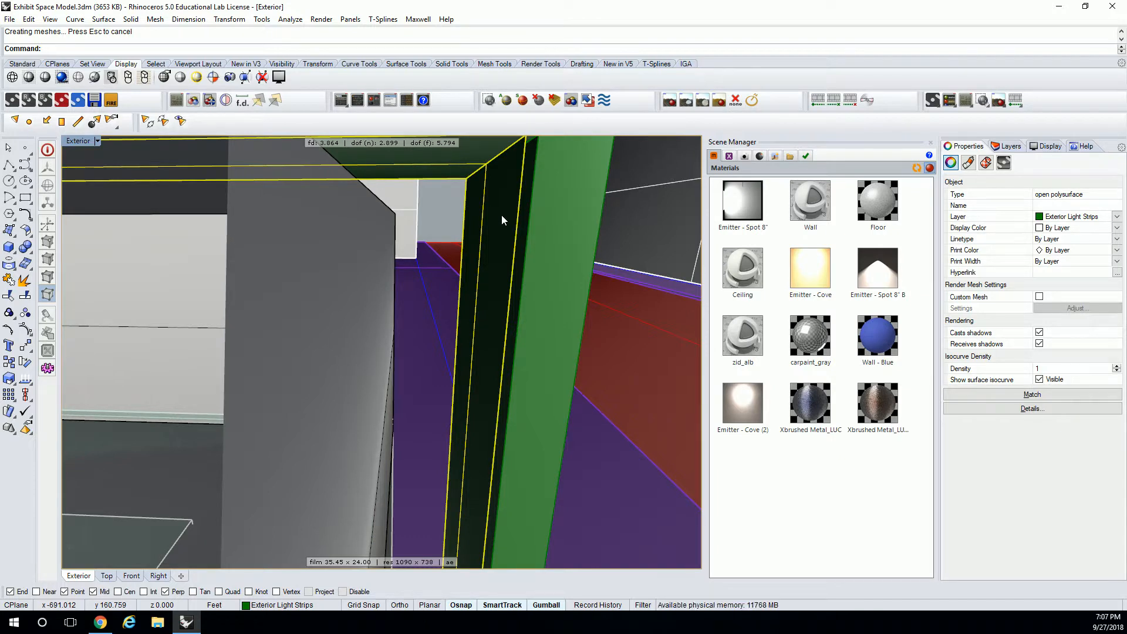
scroll(495, 211, "down", 10)
right_click_drag(495, 210, 425, 273)
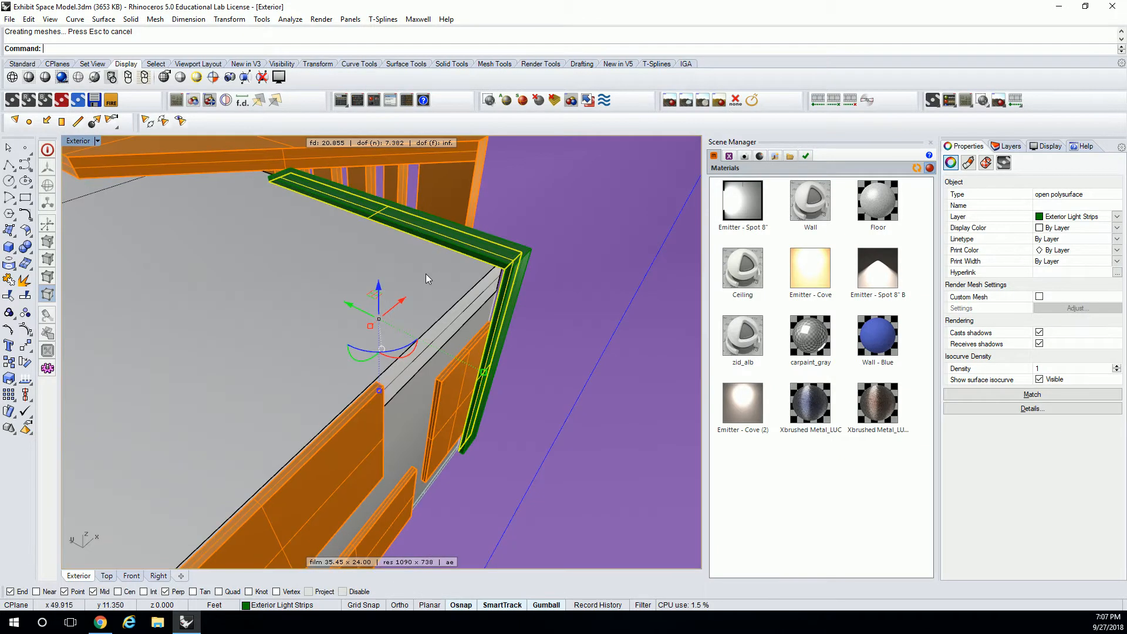
left_click(378, 287)
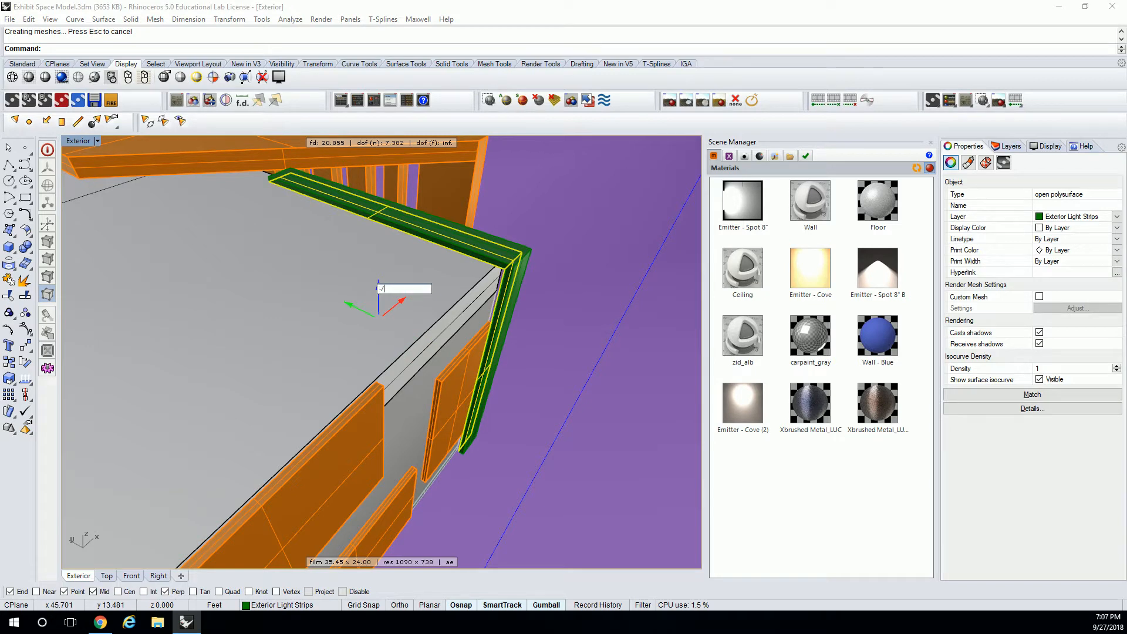
key("Escape")
key("Escape")
- Select the copied inner-face polysurface of the light strip frame and move it -0.1 vertically
mouse_move(459, 245)
right_mouse_down()
mouse_move(528, 287)
mouse_move(505, 210)
mouse_move(456, 236)
right_mouse_up()
scroll(502, 203, "up", 10)
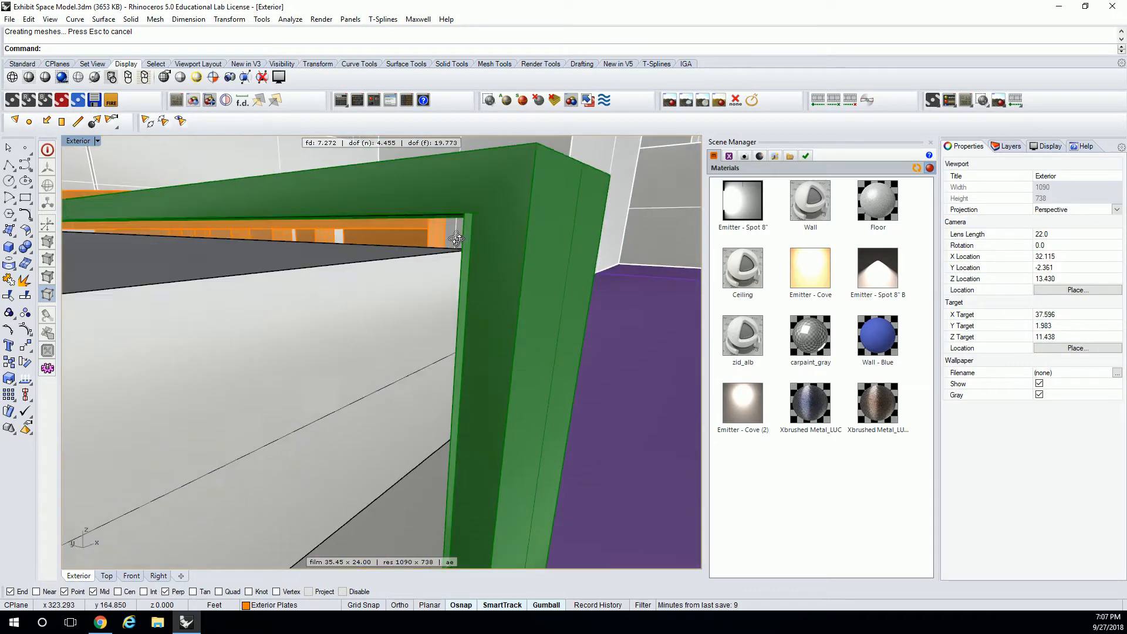
left_click(464, 228)
scroll(464, 228, "down", 5)
left_click(307, 357)
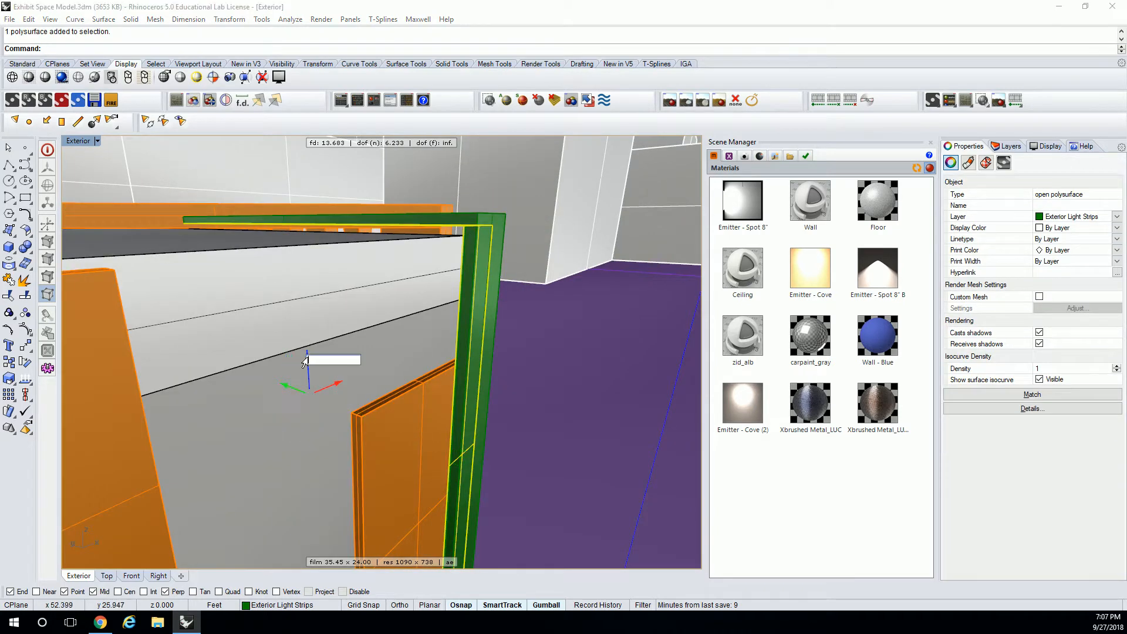
type("-.1")
key("Return")
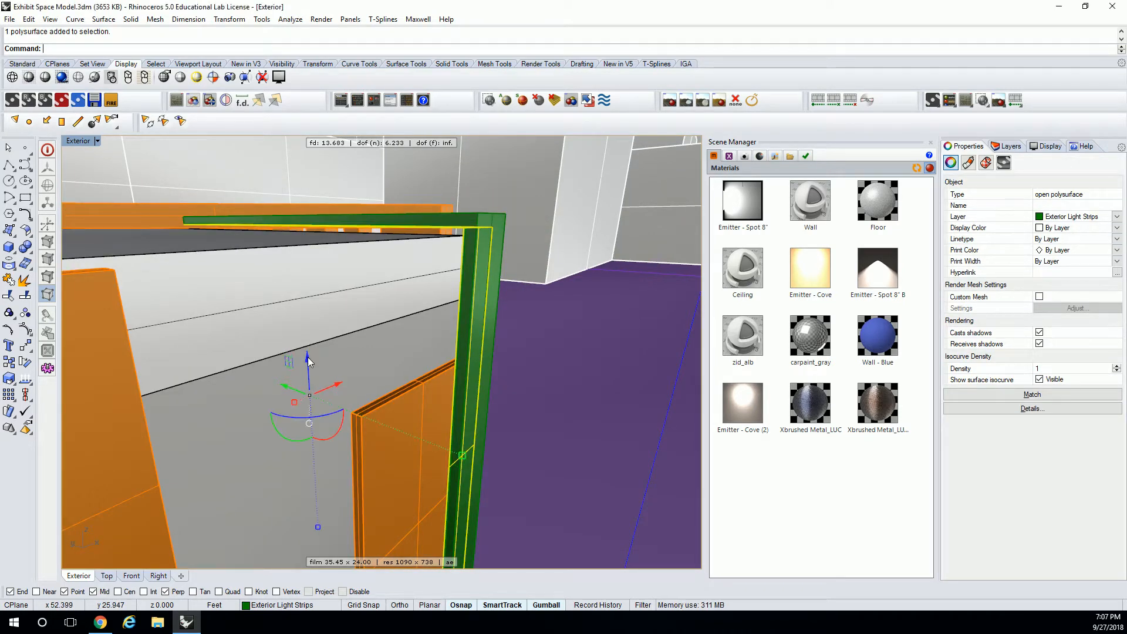
- Move the copied inner-face polysurface of the green frame to the Exterior Light Srf layer
key("Escape")
scroll(449, 220, "up", 6)
right_click_drag(557, 271, 644, 182)
left_click(644, 181)
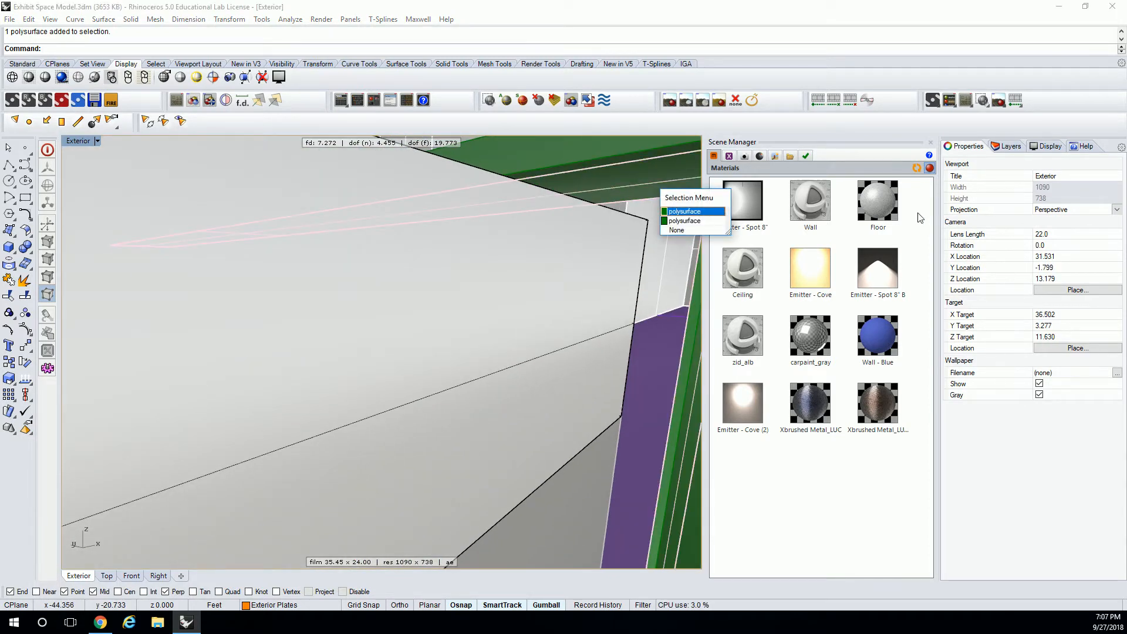
left_click(686, 221)
left_click(993, 148)
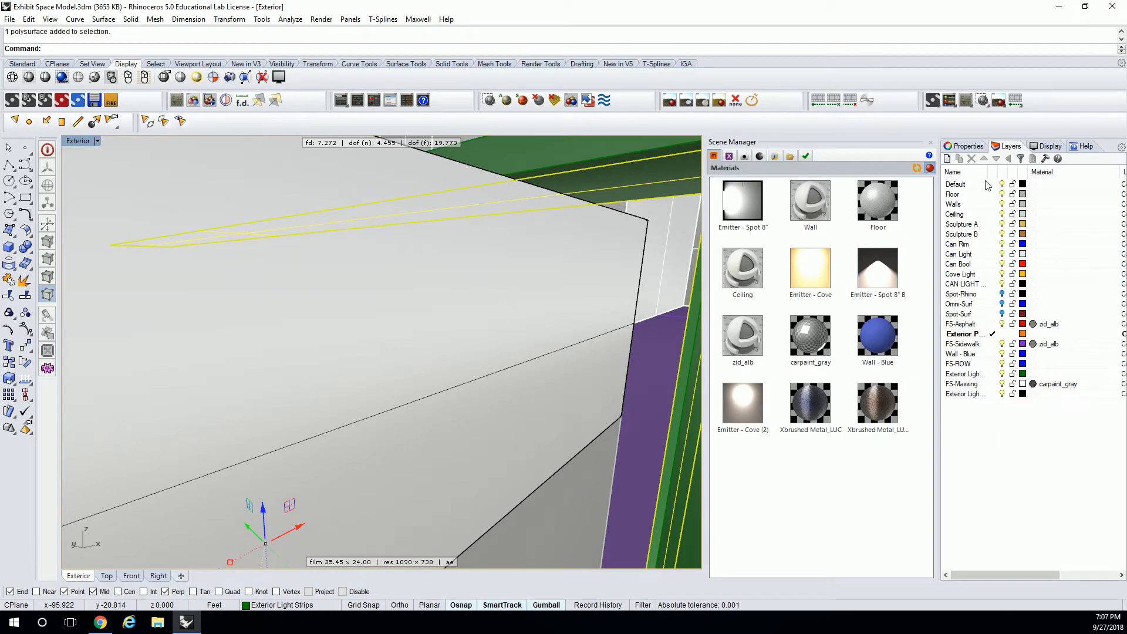
left_click_drag(997, 171, 1061, 171)
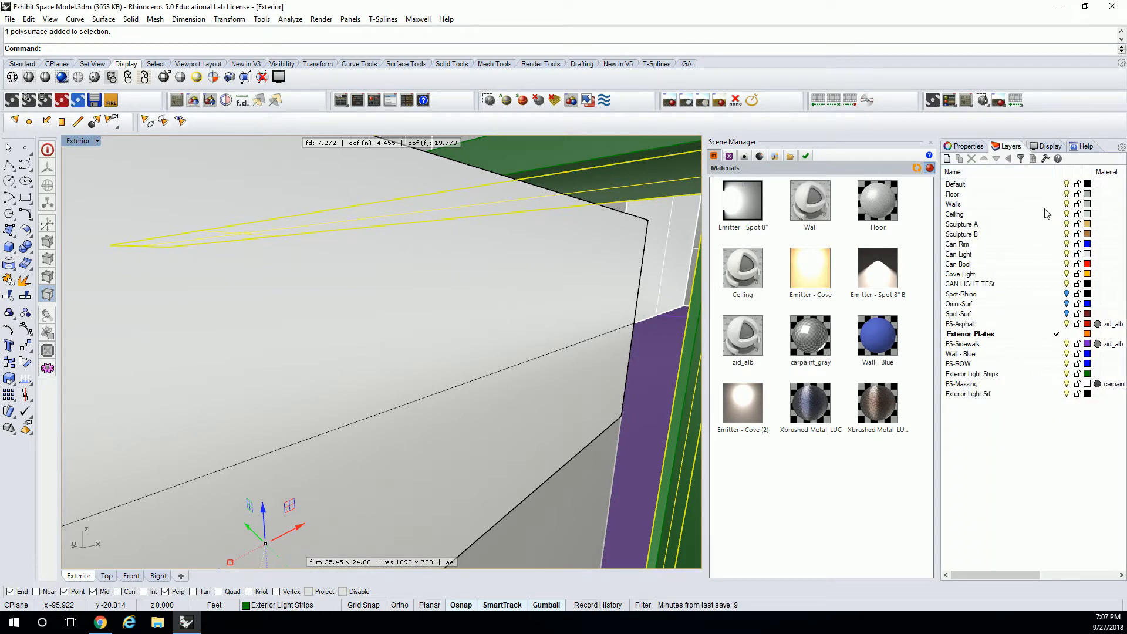
right_click(991, 375)
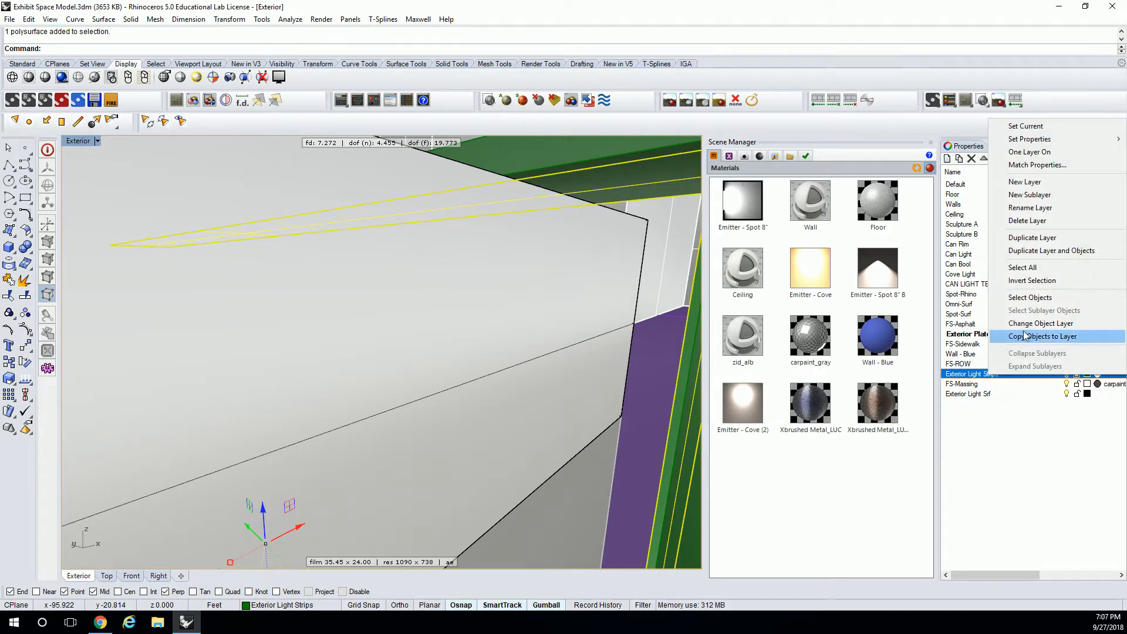
left_click(1039, 323)
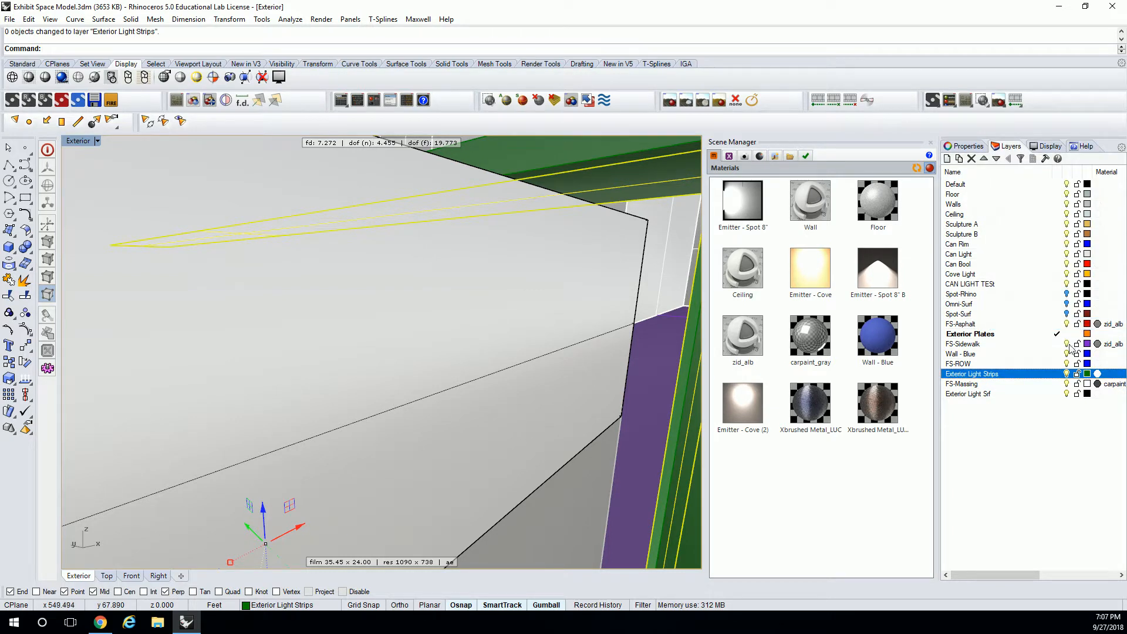
right_click(998, 373)
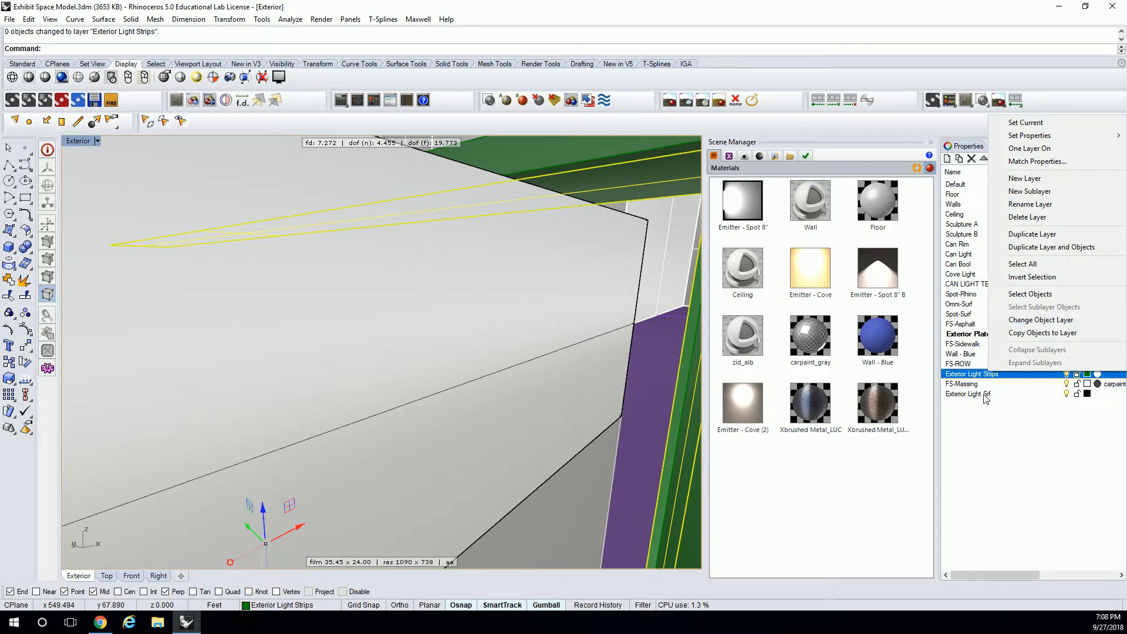
right_click(985, 394)
left_click(1028, 344)
- Examine how the black light surface sits inside the green frame at its upper corner
right_click_drag(651, 232, 574, 242, "shift")
key("Escape")
right_click_drag(451, 239, 468, 224)
right_click_drag(600, 231, 570, 260)
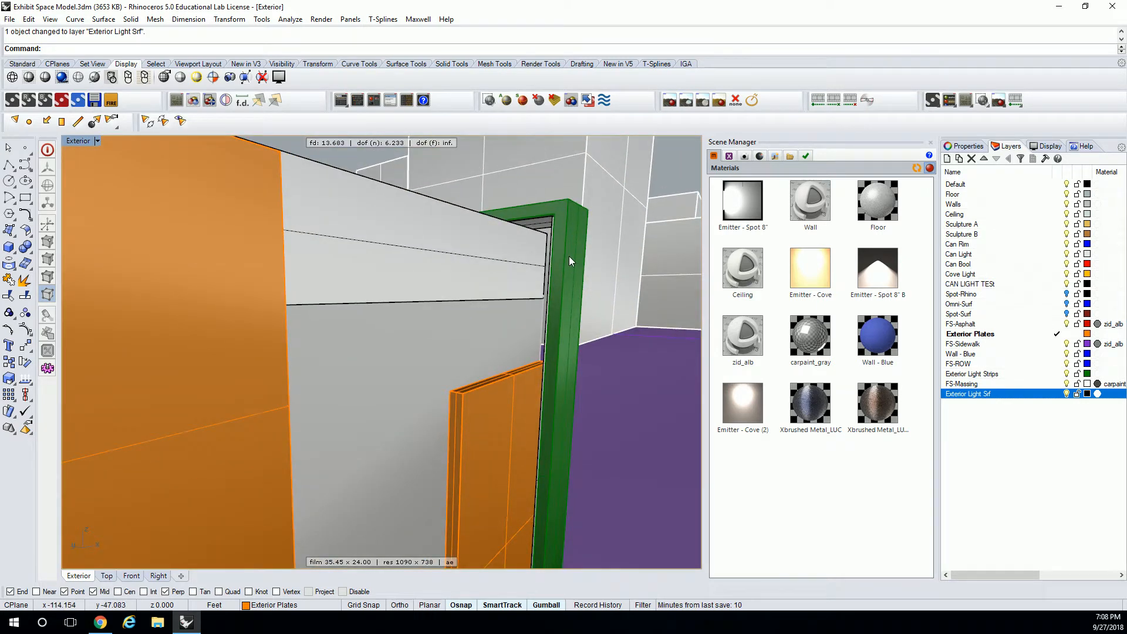
scroll(575, 224, "up", 3)
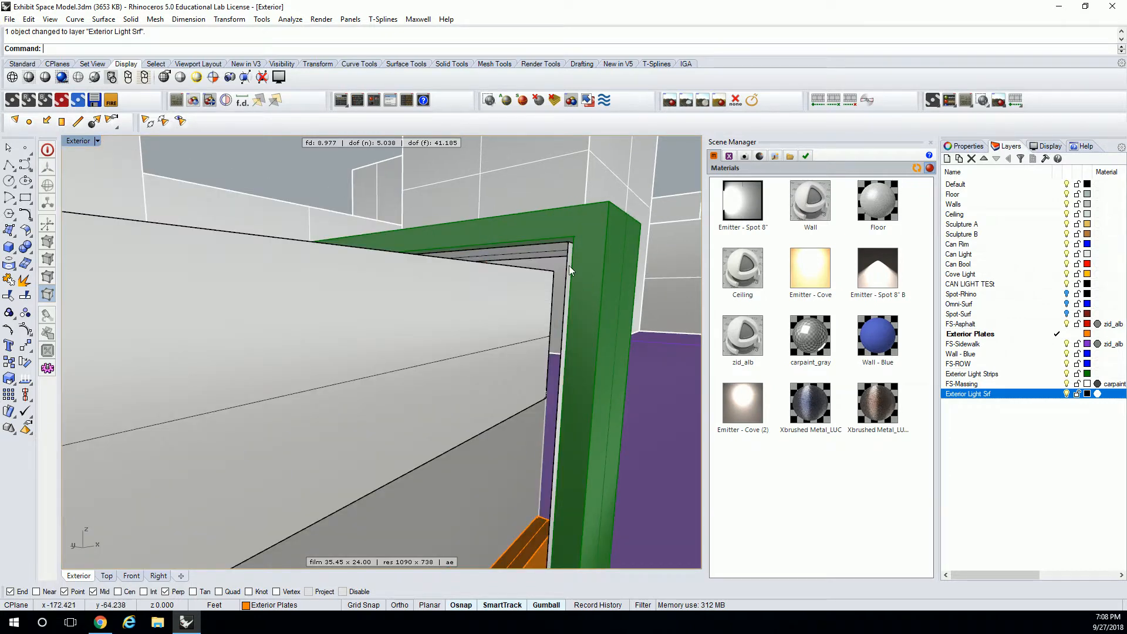
right_click_drag(571, 243, 680, 289)
scroll(681, 289, "down", 4)
scroll(622, 312, "up", 4)
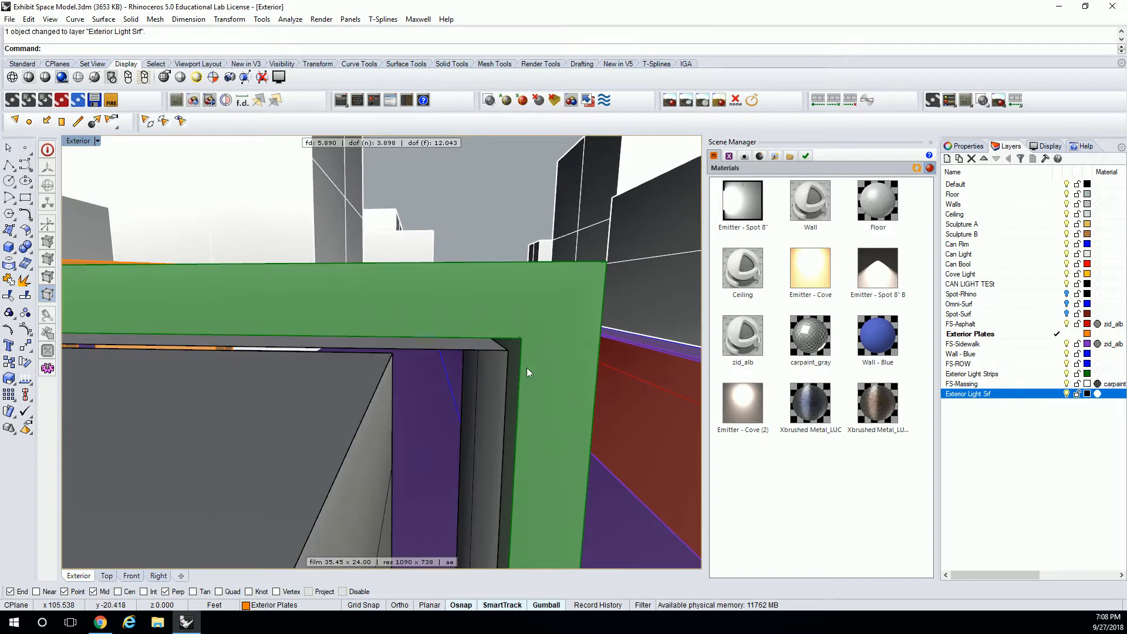
- Move the light surface's vertical and horizontal edges on the near side of the frame 0.75" along the X axis
left_click(507, 367)
left_click(552, 398)
left_click(482, 350)
left_click(530, 379)
scroll(530, 378, "down", 6)
right_click_drag(530, 378, 416, 404)
left_click(274, 472)
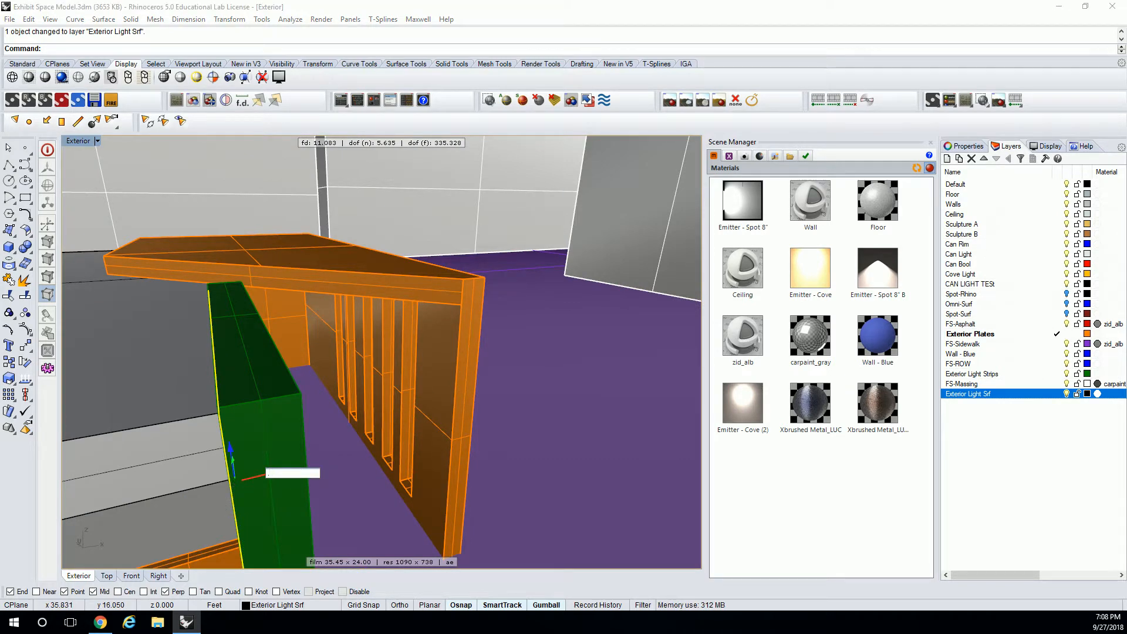
type(".75\"")
key("Return")
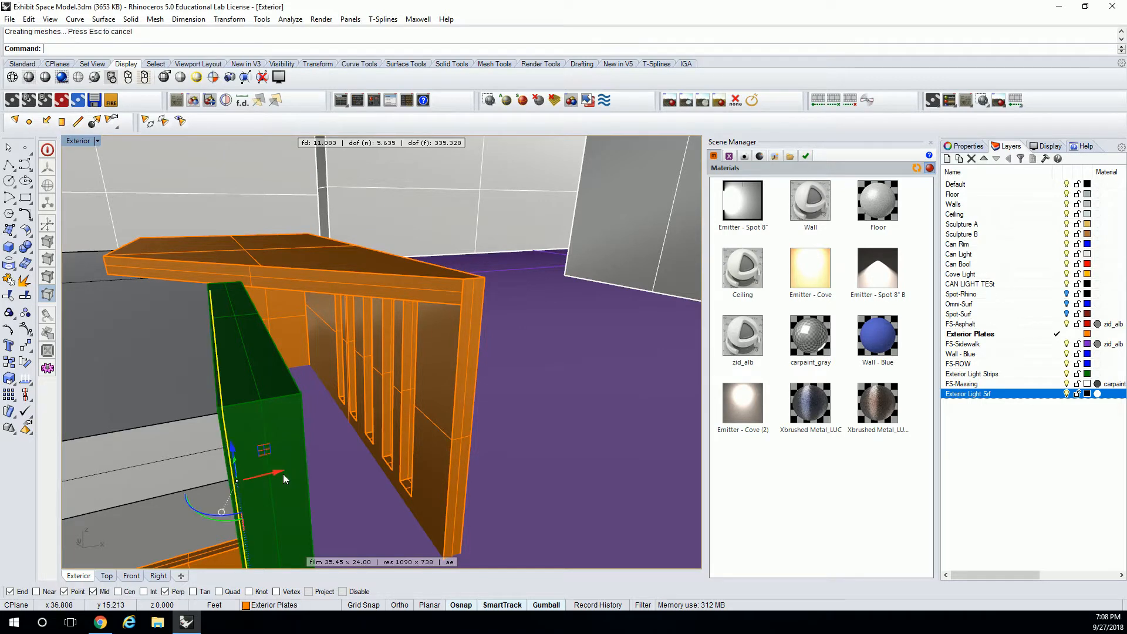
- Move the light surface's vertical and horizontal edges on the opposite side of the frame -0.75 along the X axis
right_click_drag(236, 386, 237, 339)
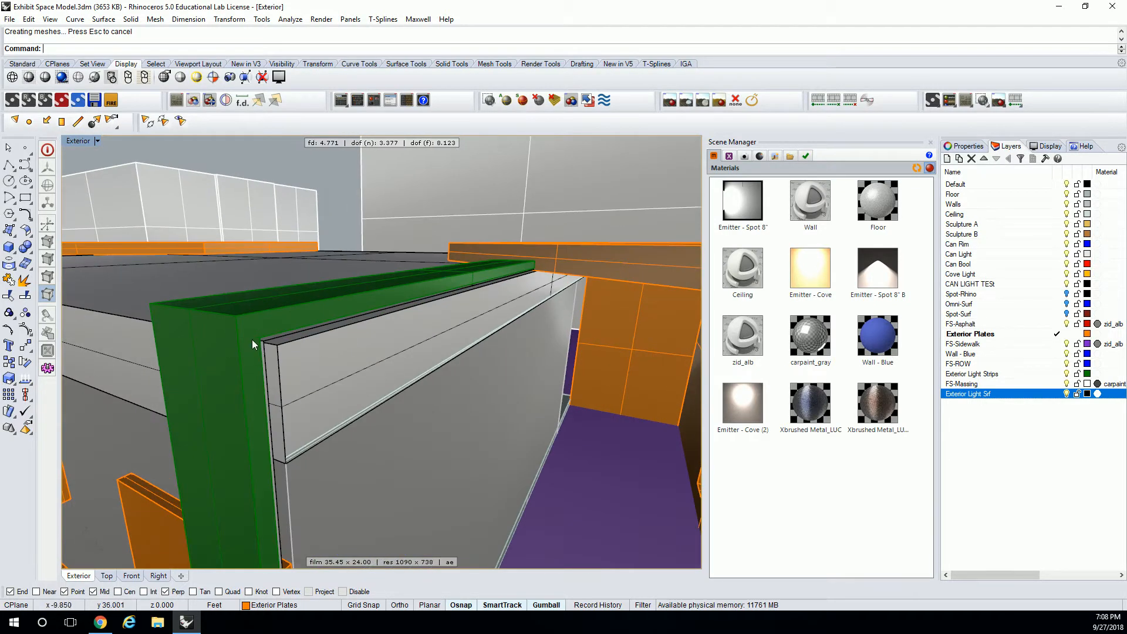
left_click(265, 351)
left_click(313, 382)
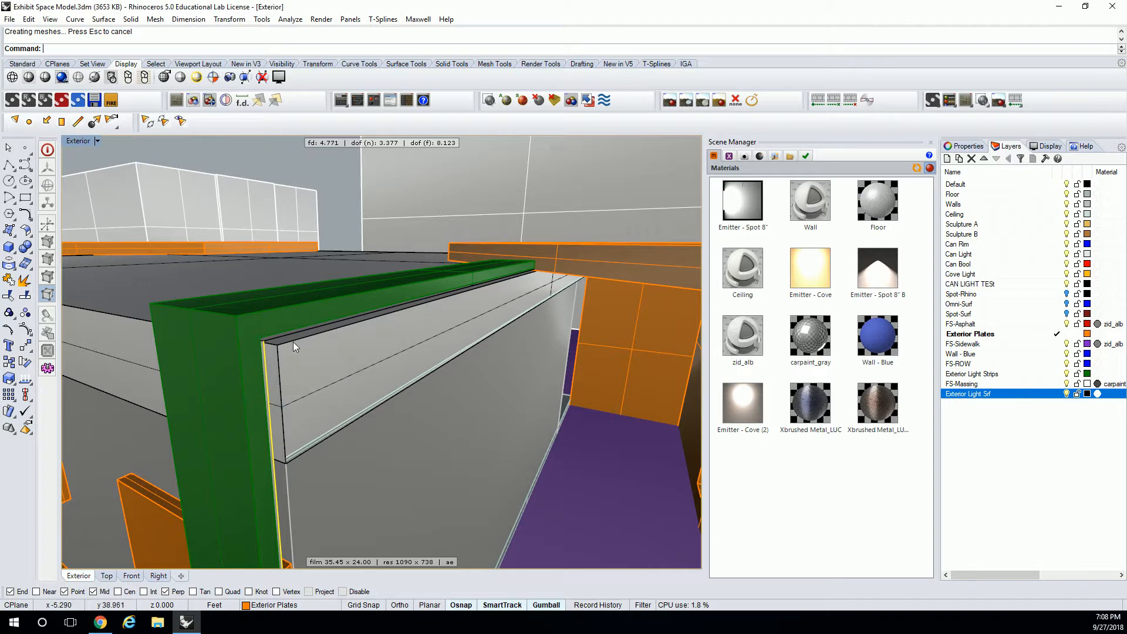
left_click(288, 336)
left_click(326, 367)
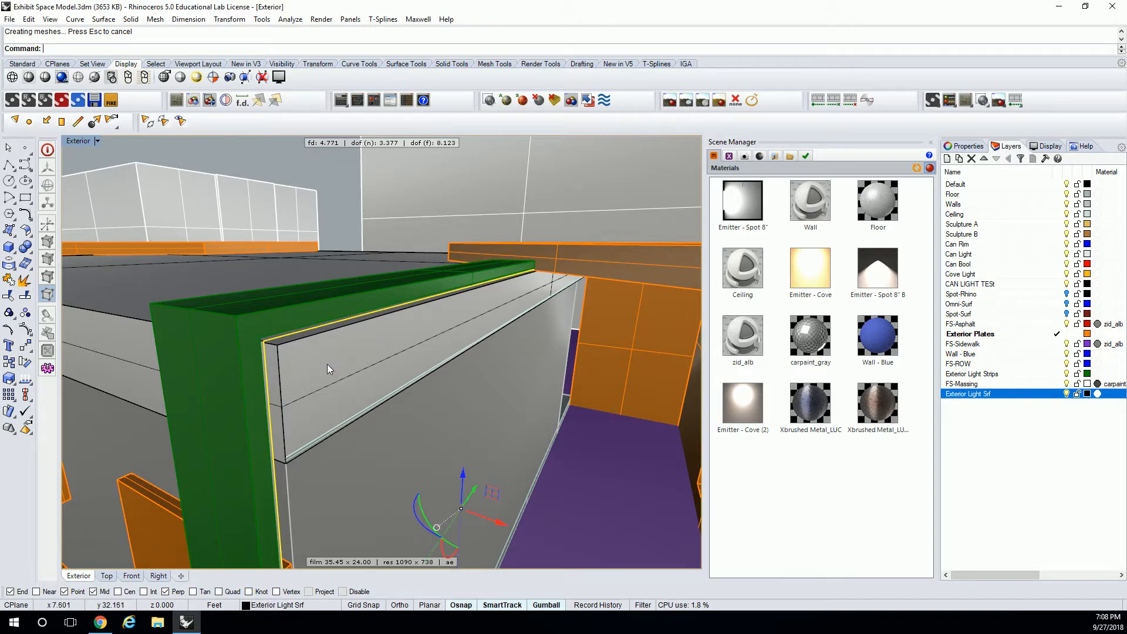
left_click(500, 522)
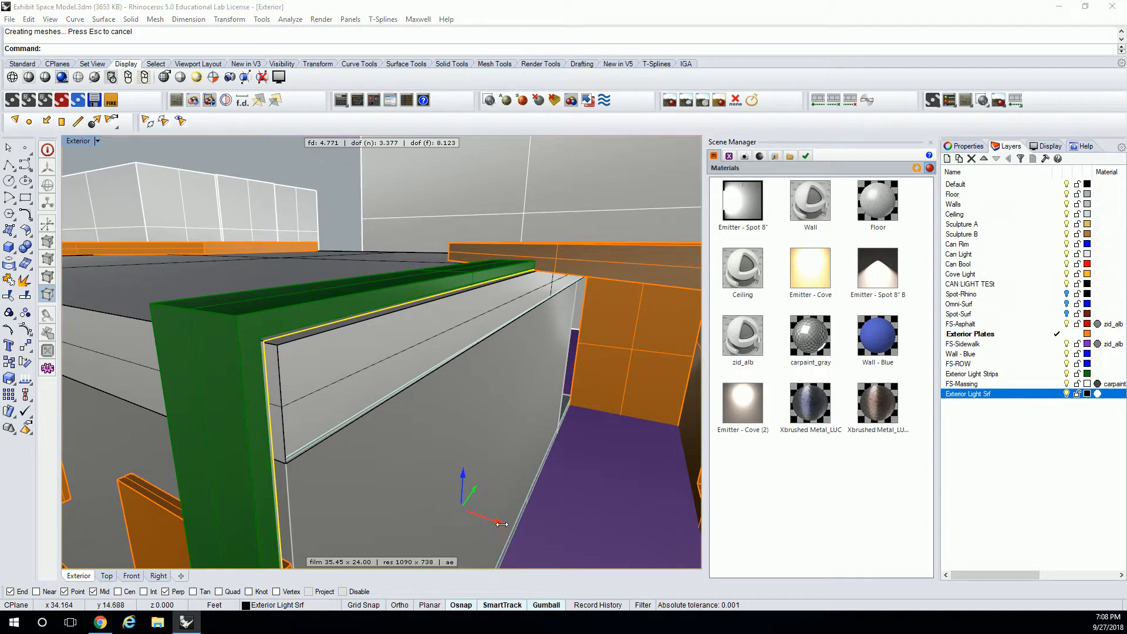
type("-.75'")
key("Return")
key("Escape")
- Group the inset light surface with its green light strip frame
right_click_drag(401, 389, 445, 372)
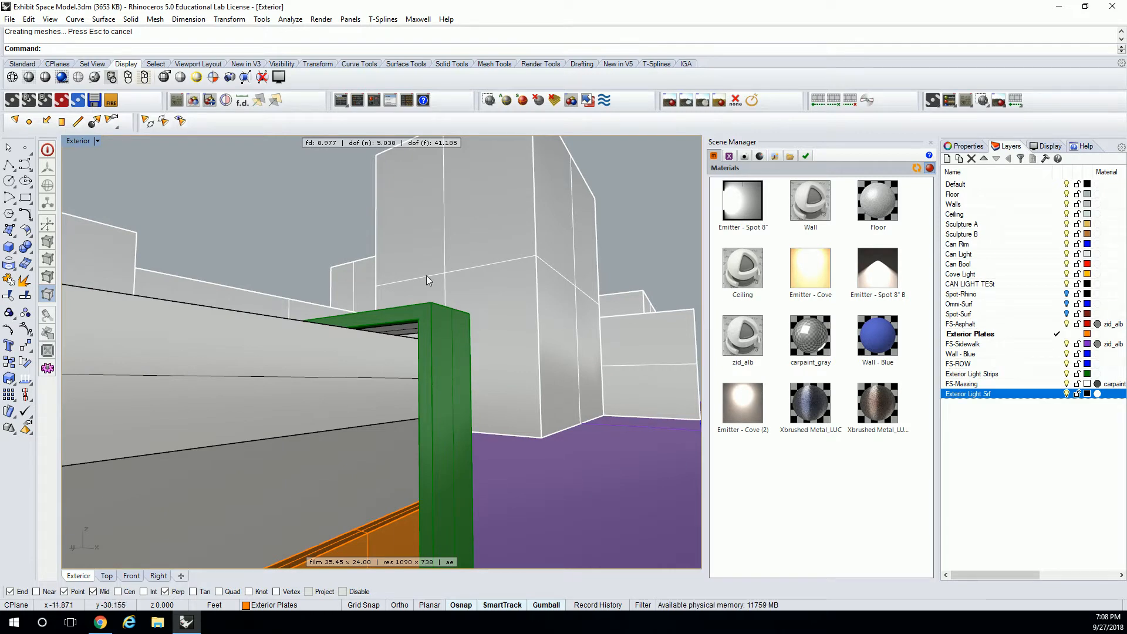
scroll(410, 384, "up", 3)
left_click(399, 242)
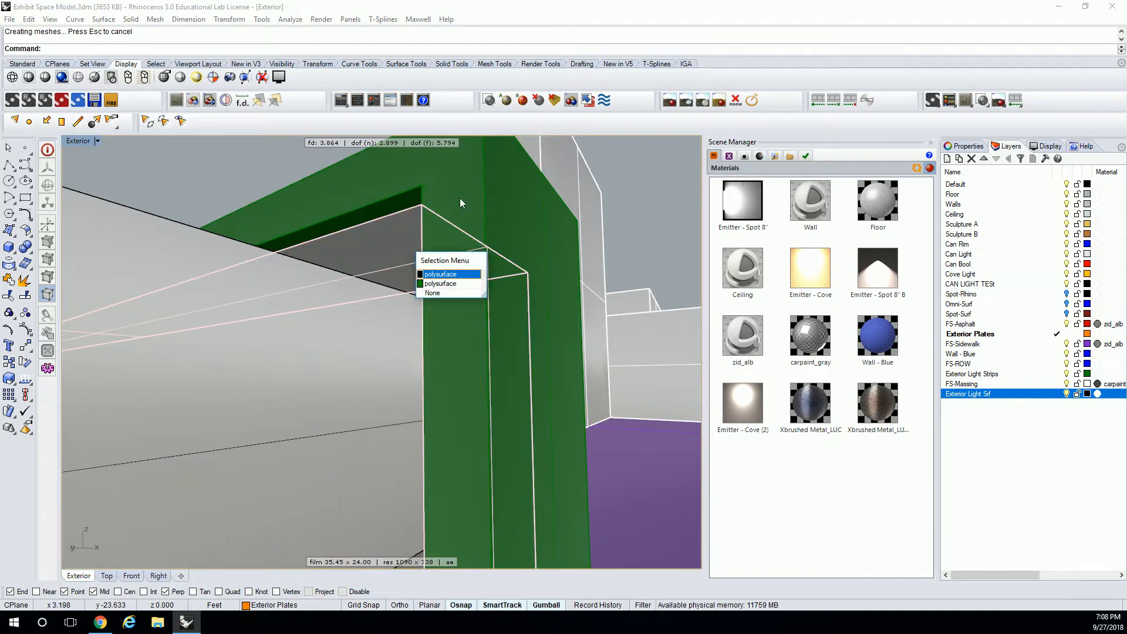
left_click(449, 274)
scroll(463, 219, "down", 6)
right_click_drag(483, 244, 444, 295)
type("group")
key("Return")
- Array the grouped light strip along the building as 25 copies in the X direction, spaced about 2.57 ft apart
scroll(444, 296, "down", 10)
scroll(379, 309, "up", 5)
type("ay")
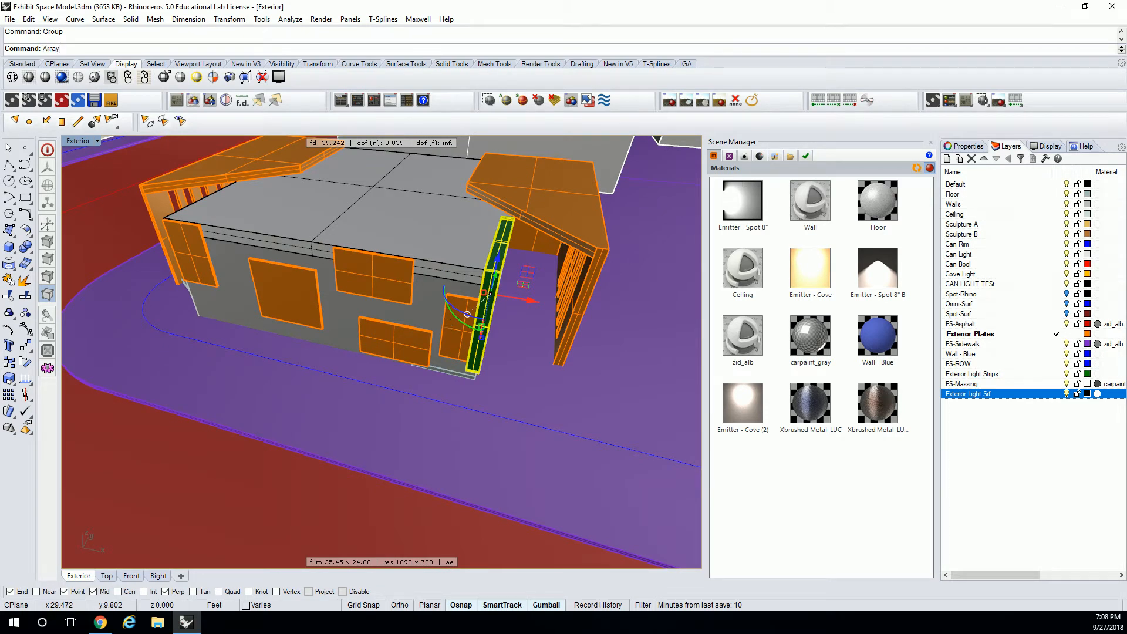
key("Return")
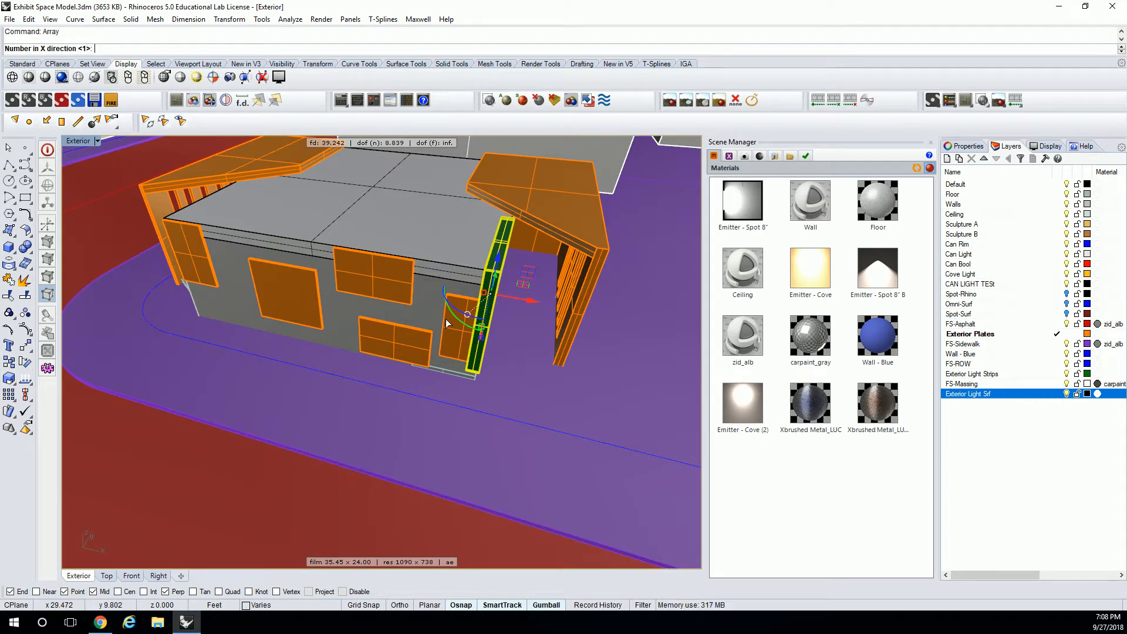
type("25")
key("Return")
key("Return")
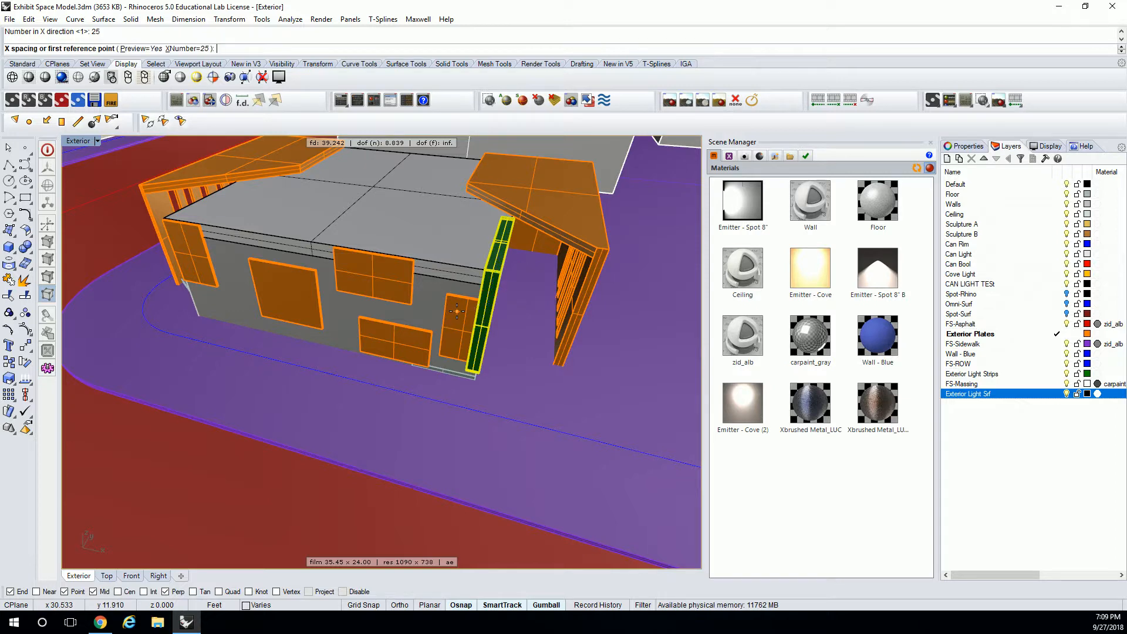
left_click(467, 434)
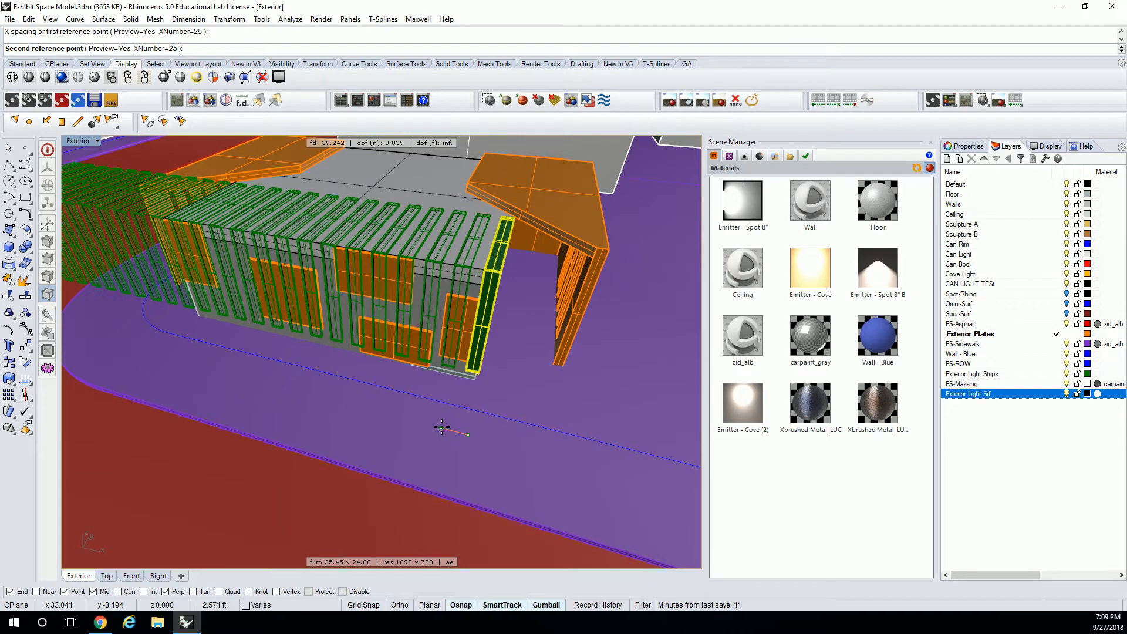
left_click(442, 428)
- Delete the eleven arrayed light strips that extend past the building's far end
right_click_drag(442, 427, 415, 358)
left_click(415, 358)
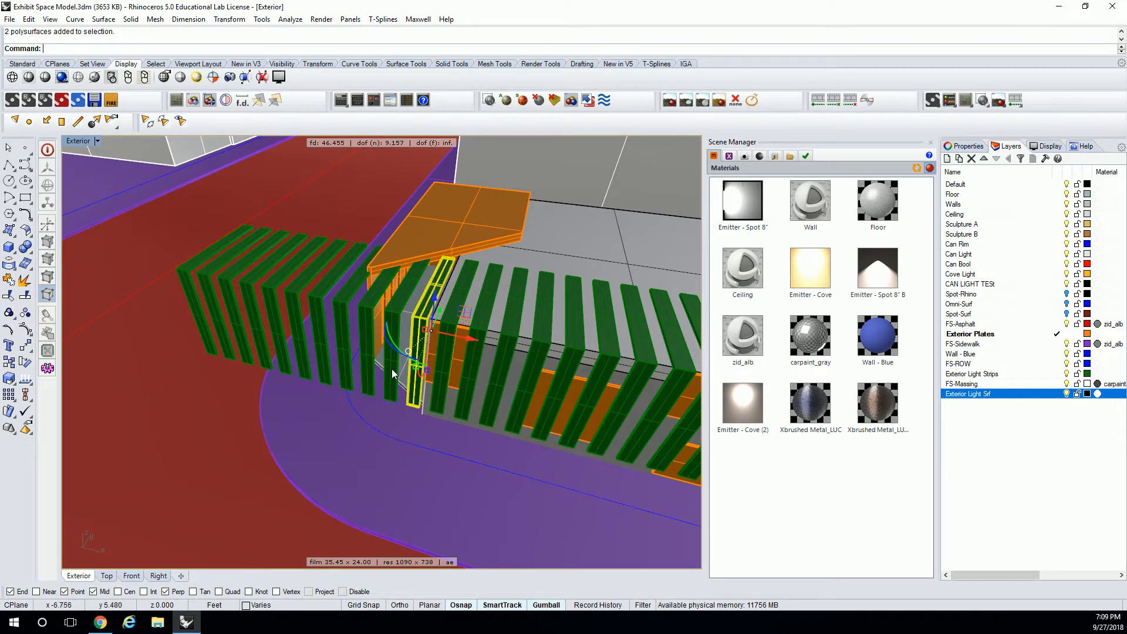
left_click(389, 371, "shift")
left_click(367, 369, "shift")
left_click(347, 369, "shift")
left_click(322, 364, "shift")
left_click(299, 360, "shift")
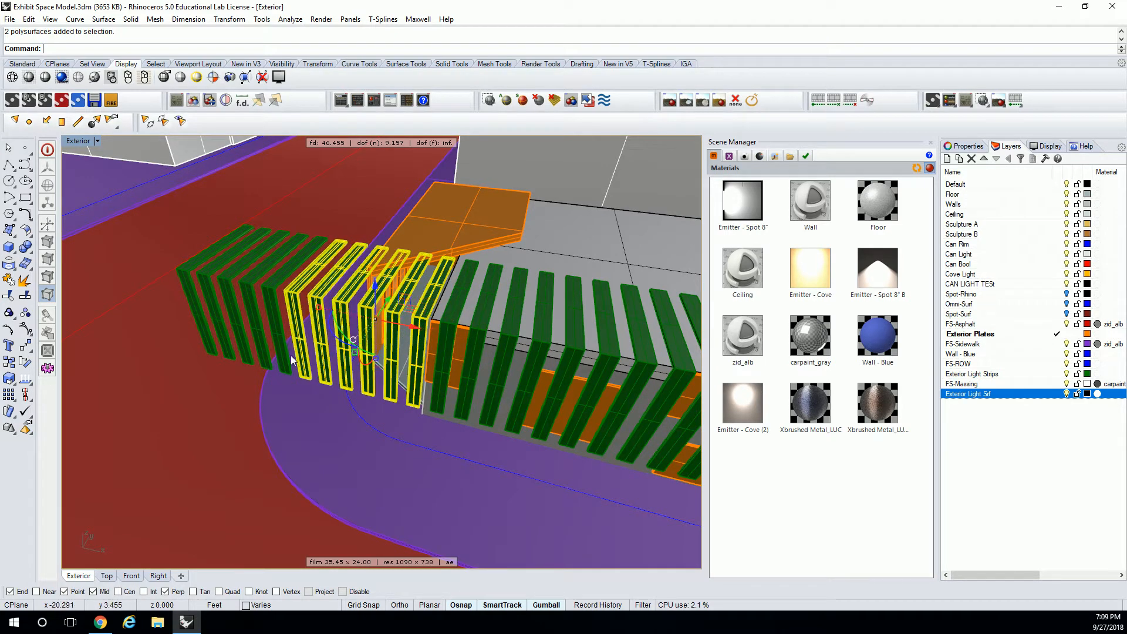
left_click(279, 355, "shift")
left_click(258, 349, "shift")
left_click(237, 342, "shift")
left_click(220, 337, "shift")
left_click(202, 332, "shift")
key("Delete")
- Select all the remaining light strips along the facade and shift them slightly along the X axis
right_click_drag(265, 364, 352, 294)
left_click(296, 322)
left_click(324, 315, "shift")
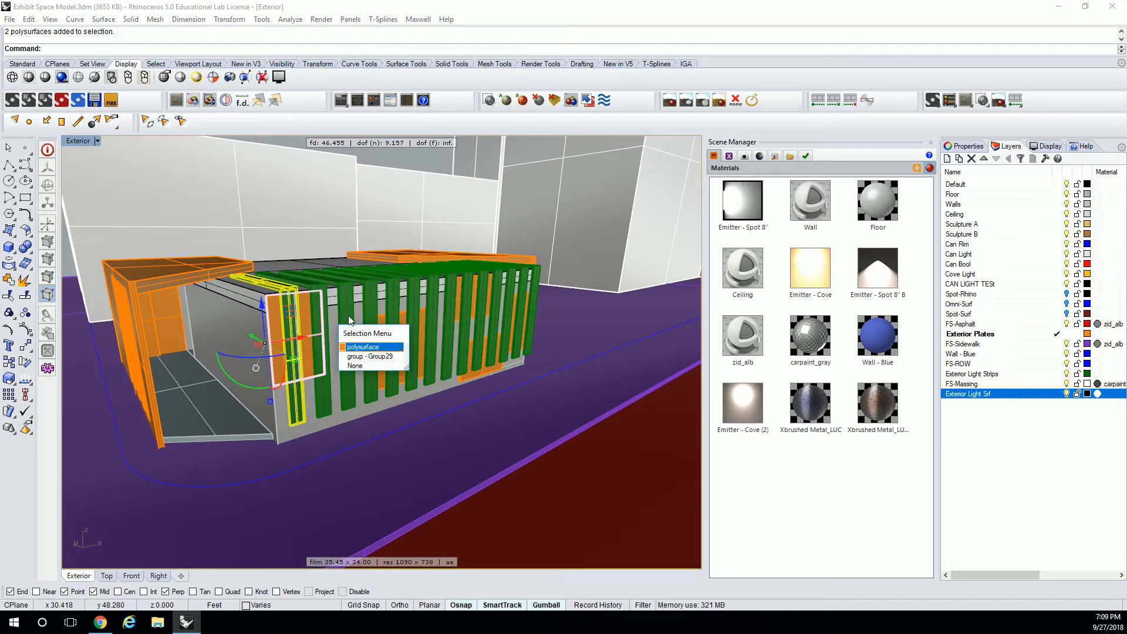
left_click(326, 392, "shift")
left_click(351, 378, "shift")
left_click(372, 392, "shift")
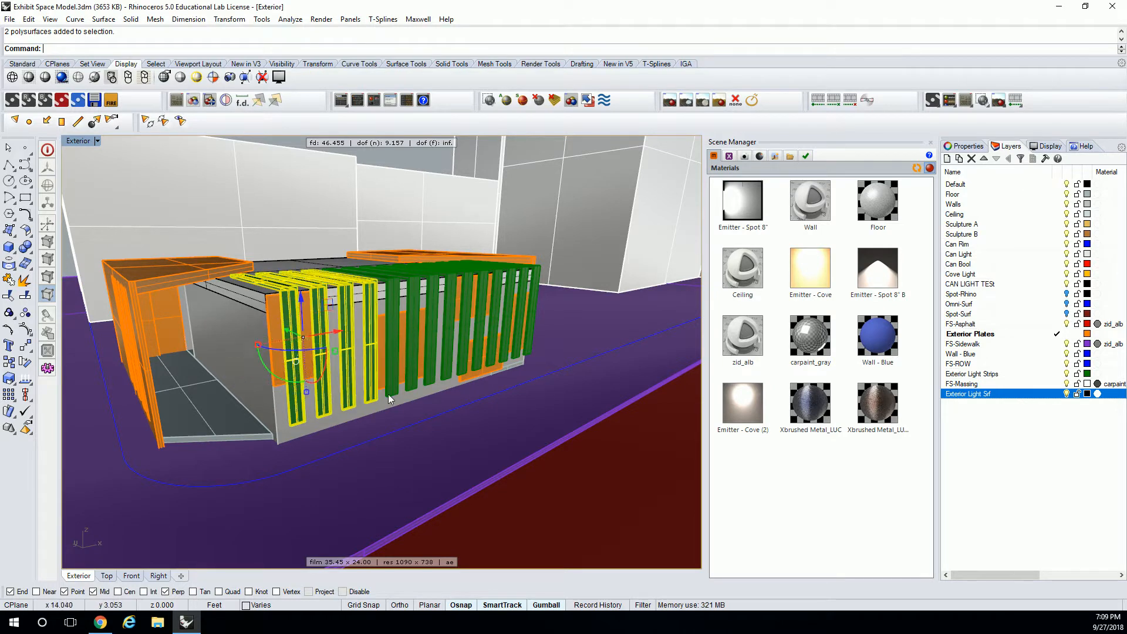
left_click(392, 389, "shift")
left_click(410, 385, "shift")
left_click(433, 374, "shift")
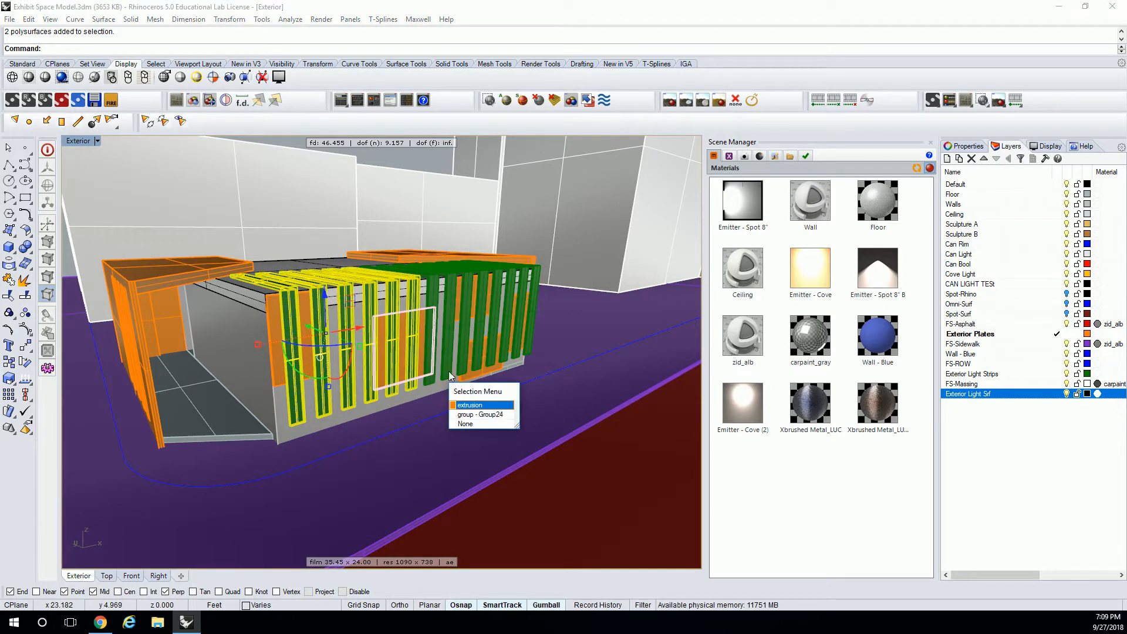
left_click(471, 414)
left_click(445, 374, "shift")
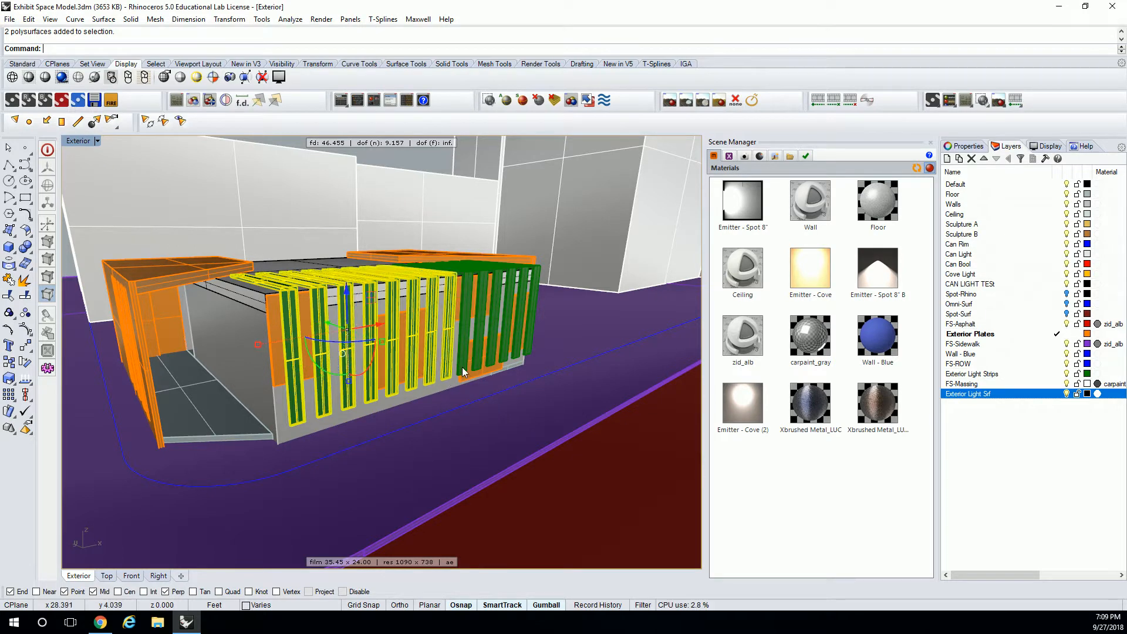
left_click(465, 368, "shift")
left_click(480, 330, "shift")
left_click(498, 326, "shift")
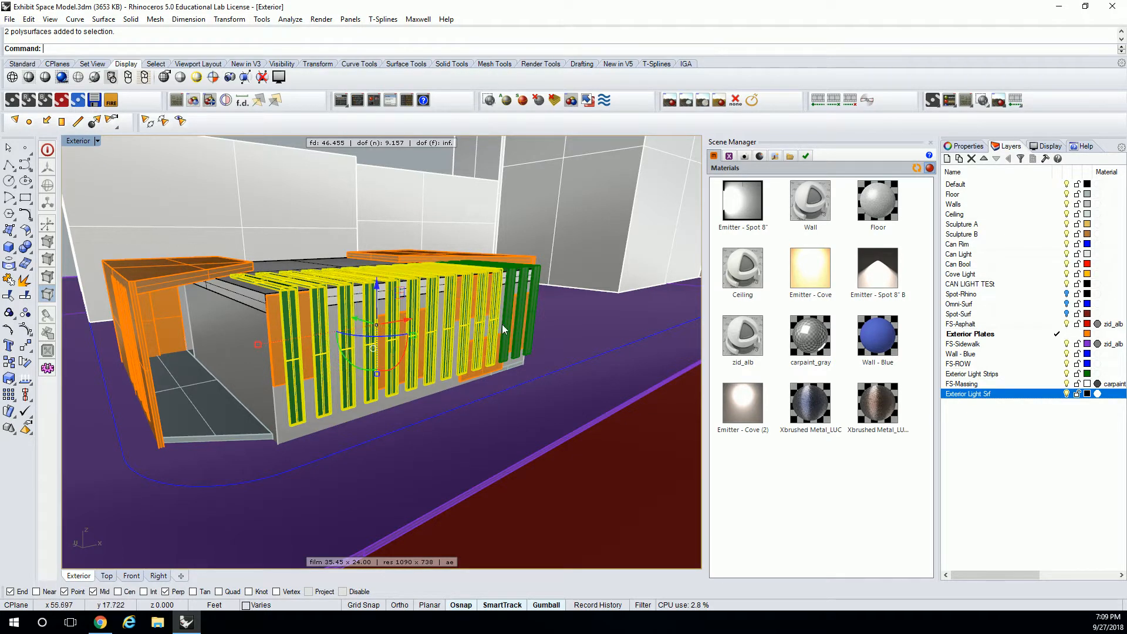
left_click(509, 311, "shift")
left_click(521, 287, "shift")
left_click(537, 283, "shift")
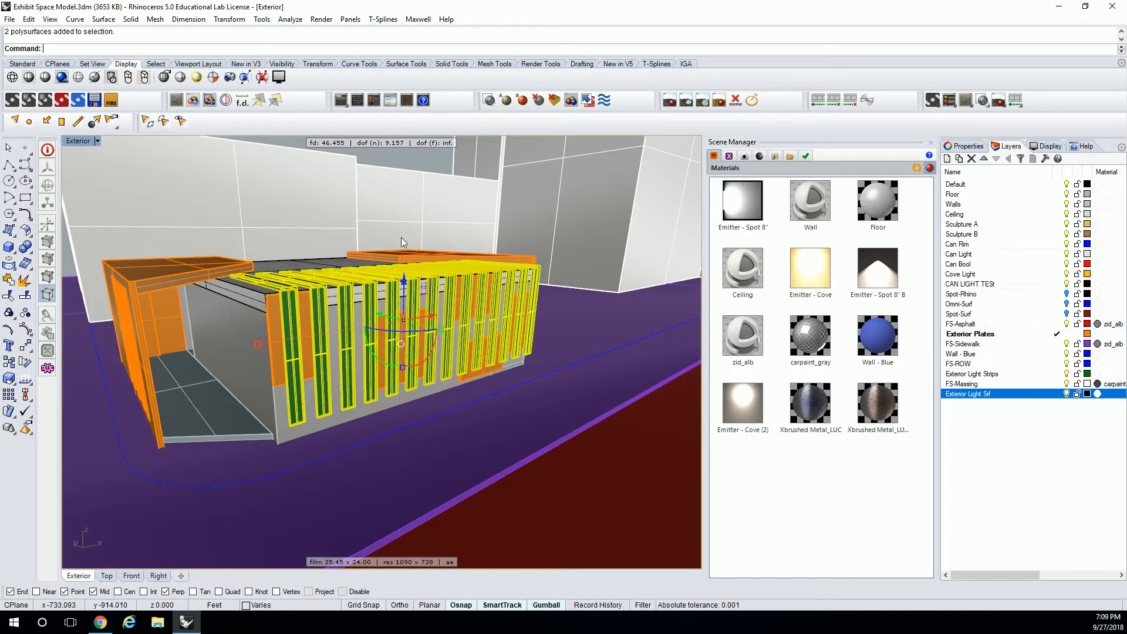
left_click_drag(434, 316, 425, 322)
mouse_move(481, 308)
right_mouse_down()
mouse_move(352, 305)
mouse_move(478, 306)
right_mouse_up()
key("Escape")
- Delete the object near the slotted orange plate at the building's open end
right_click_drag(368, 343, 395, 342)
right_click(395, 362)
right_click(348, 336)
scroll(347, 336, "up", 4)
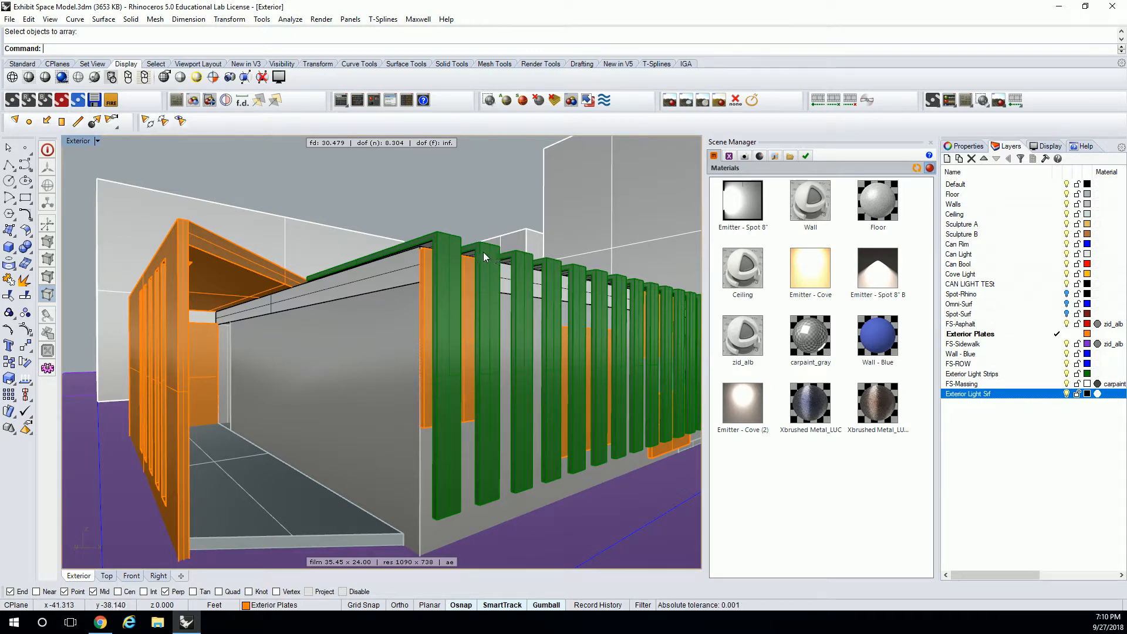
right_click_drag(459, 266, 382, 349)
left_click(247, 362)
key("Delete")
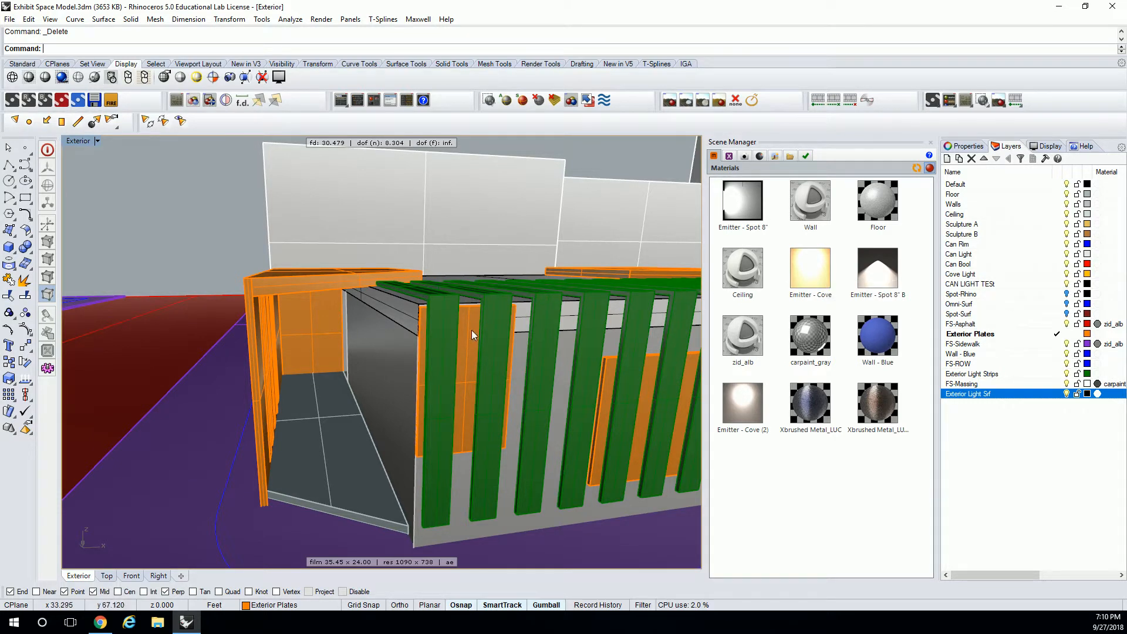
- Nudge the surface on the orange plate at the corridor's end slightly along the Y axis
left_click(313, 333)
scroll(311, 327, "up", 5)
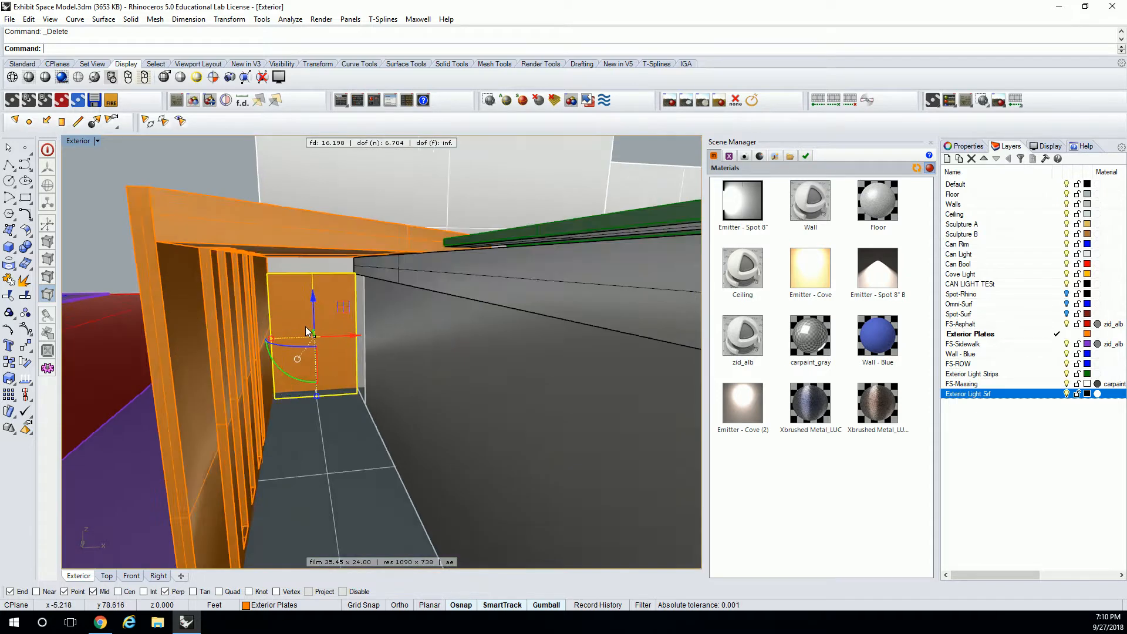
right_click_drag(344, 327, 357, 329)
right_click_drag(203, 334, 511, 354, "shift")
scroll(329, 351, "up", 4)
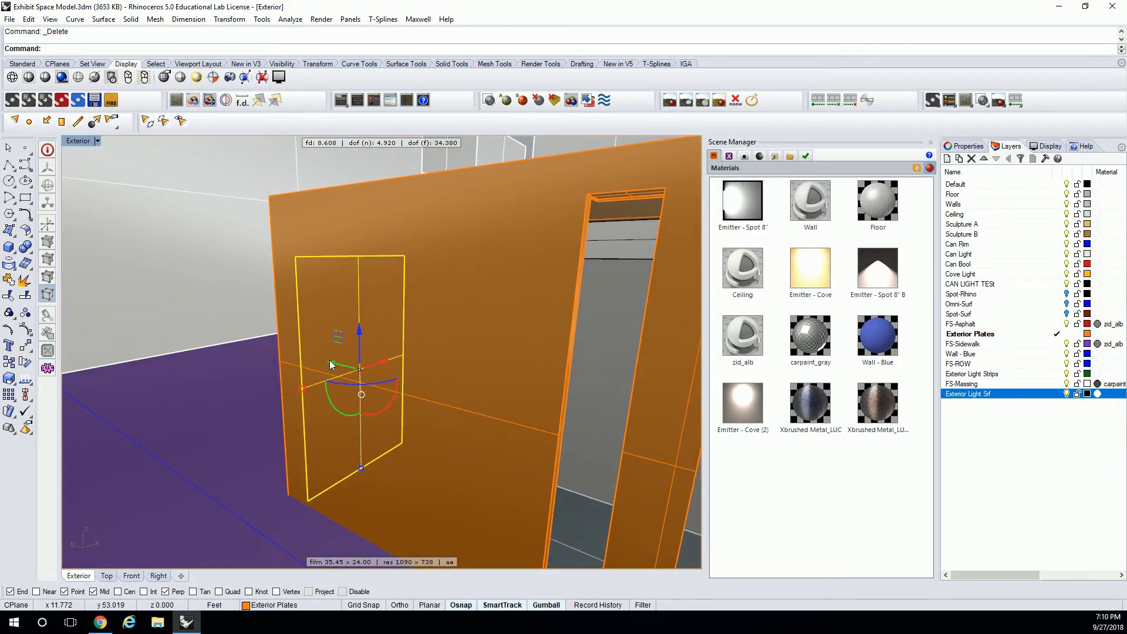
left_click_drag(330, 364, 333, 362)
- Narrow the corridor-end surface to about half the orange plate's width by moving its vertical edge to the plate's midline
right_click_drag(522, 334, 327, 357)
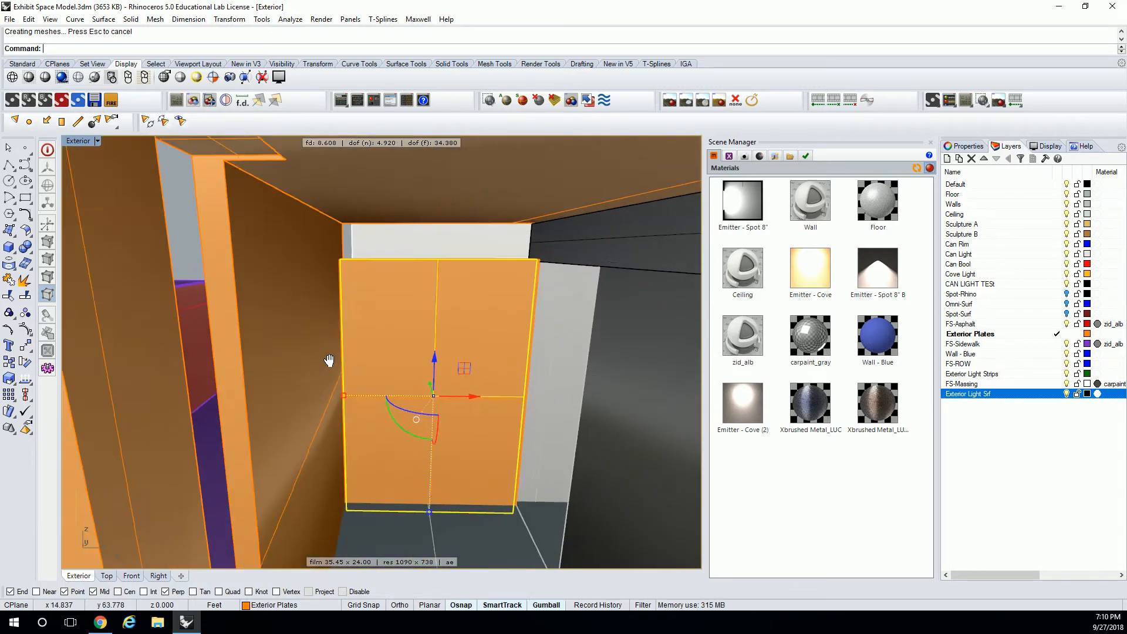
left_click(427, 317)
left_click(468, 347)
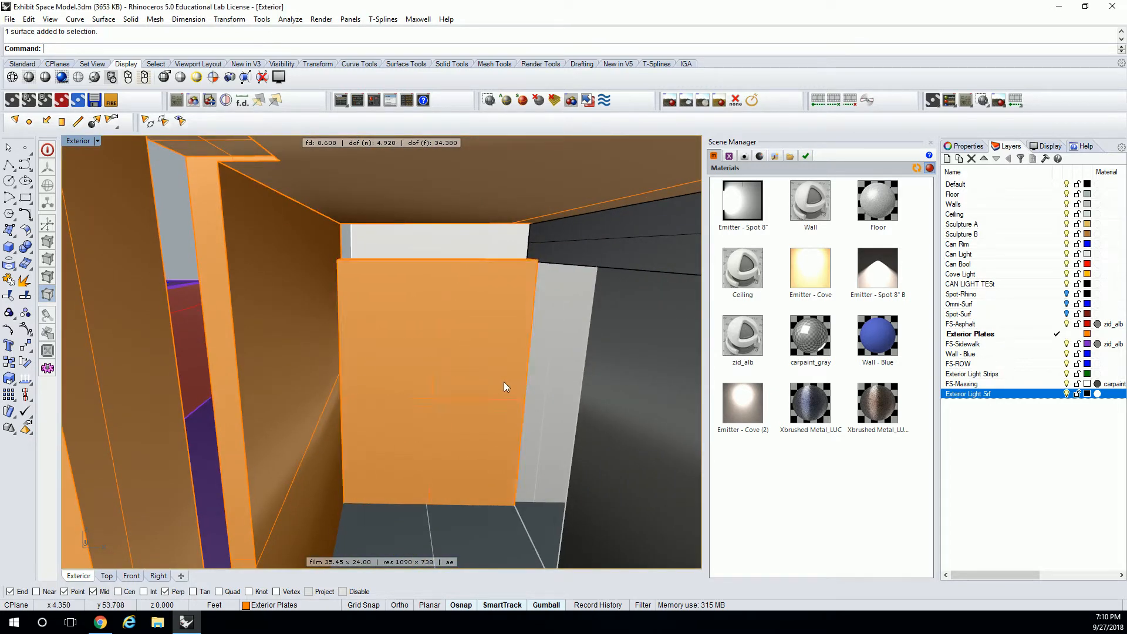
left_click(462, 333)
left_click(523, 365)
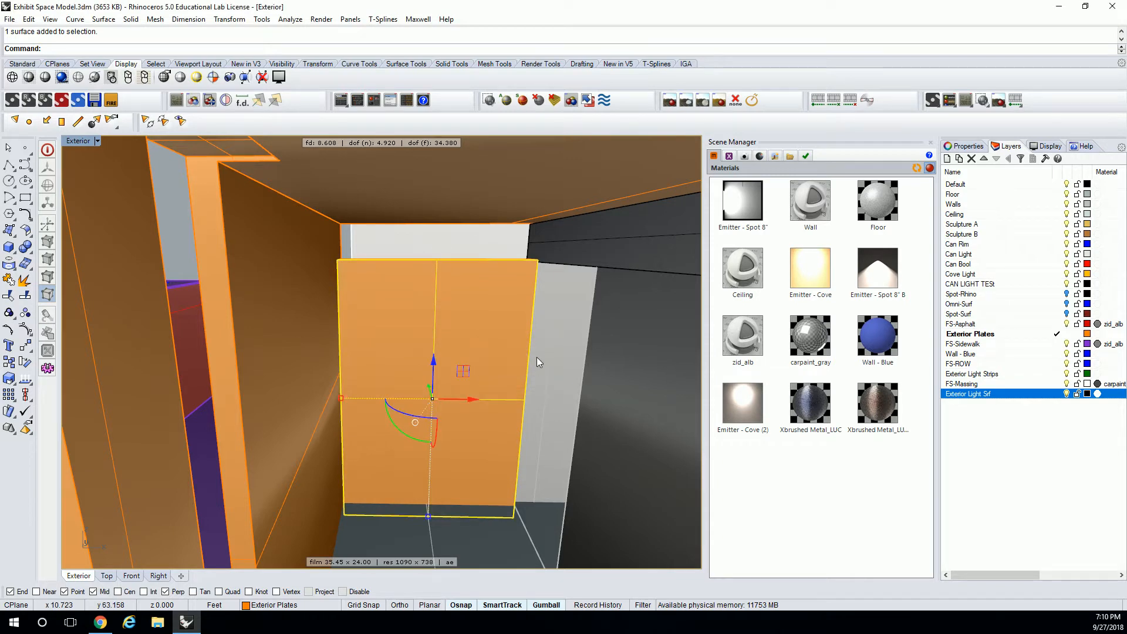
left_click_drag(526, 400, 467, 407)
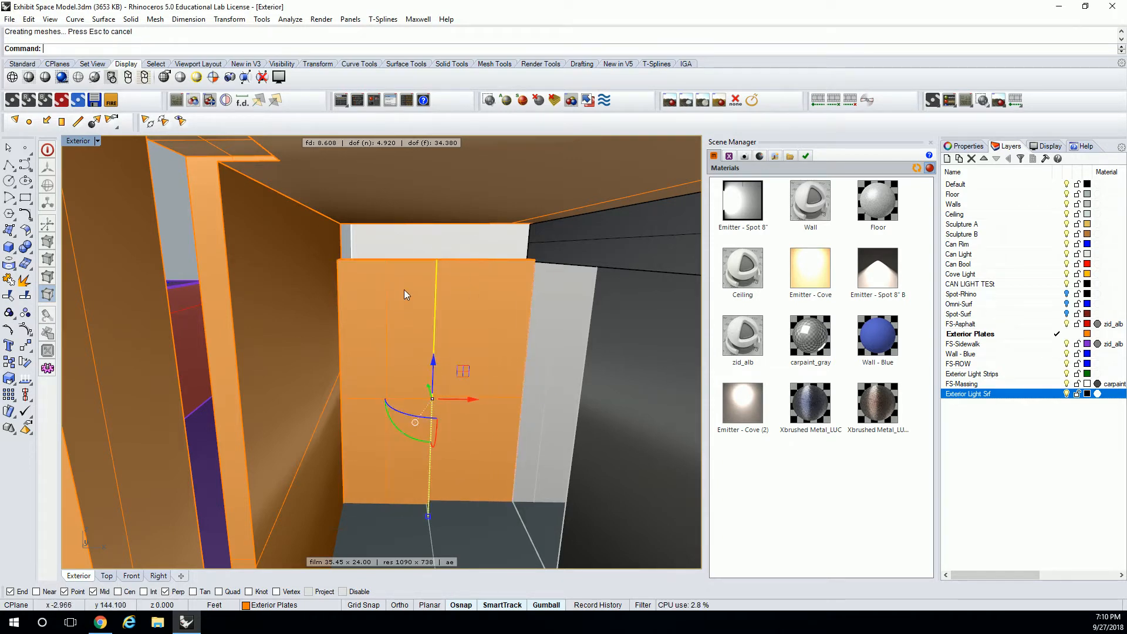
key("Escape")
- Apply the Emitter - Cove material to the narrowed surface at the corridor's end
scroll(427, 335, "down", 10)
right_click_drag(500, 403, 489, 378)
left_click(449, 410)
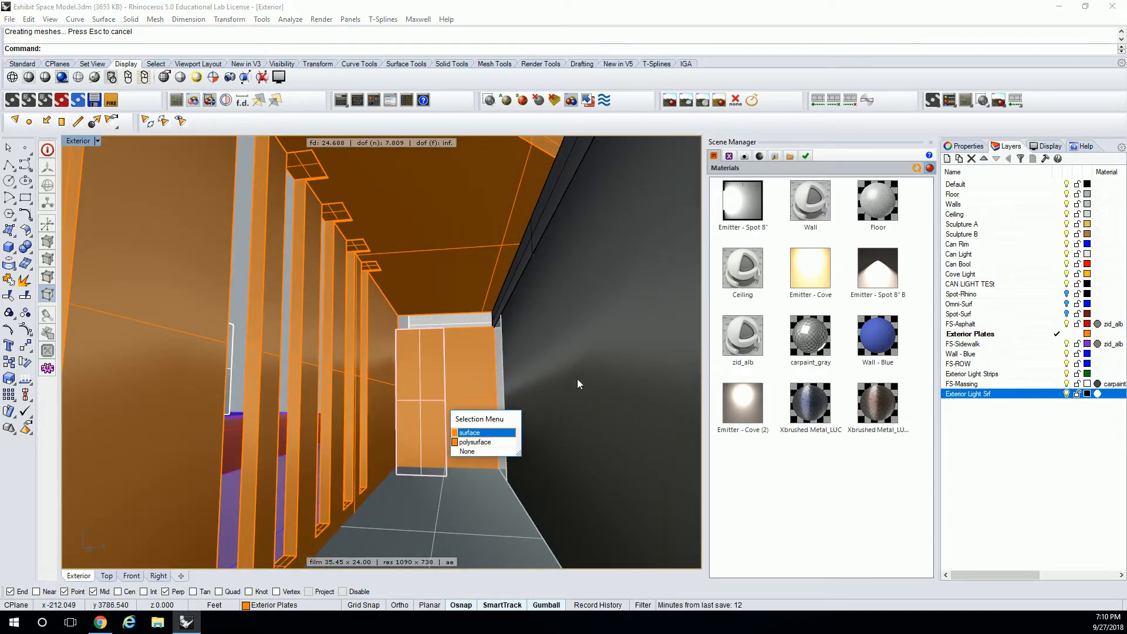
left_click(491, 432)
right_click(799, 272)
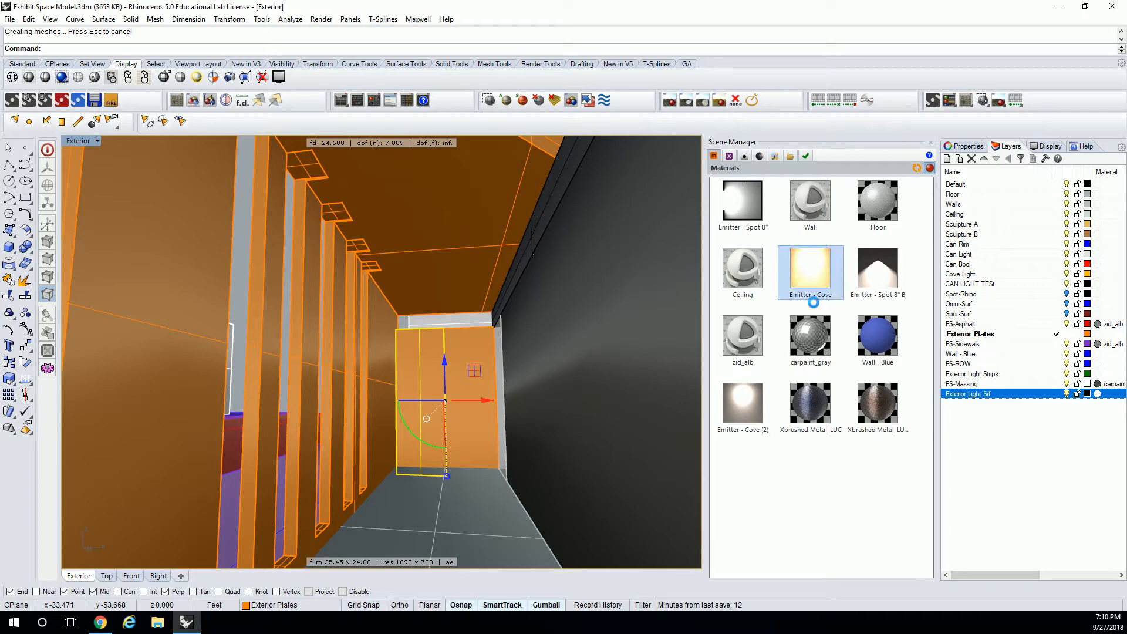
left_click(848, 445)
- Examine the first light strip's upper corner and how its inset light surface sits against the wall and orange plate
right_click_drag(395, 323, 502, 430)
scroll(502, 430, "up", 6)
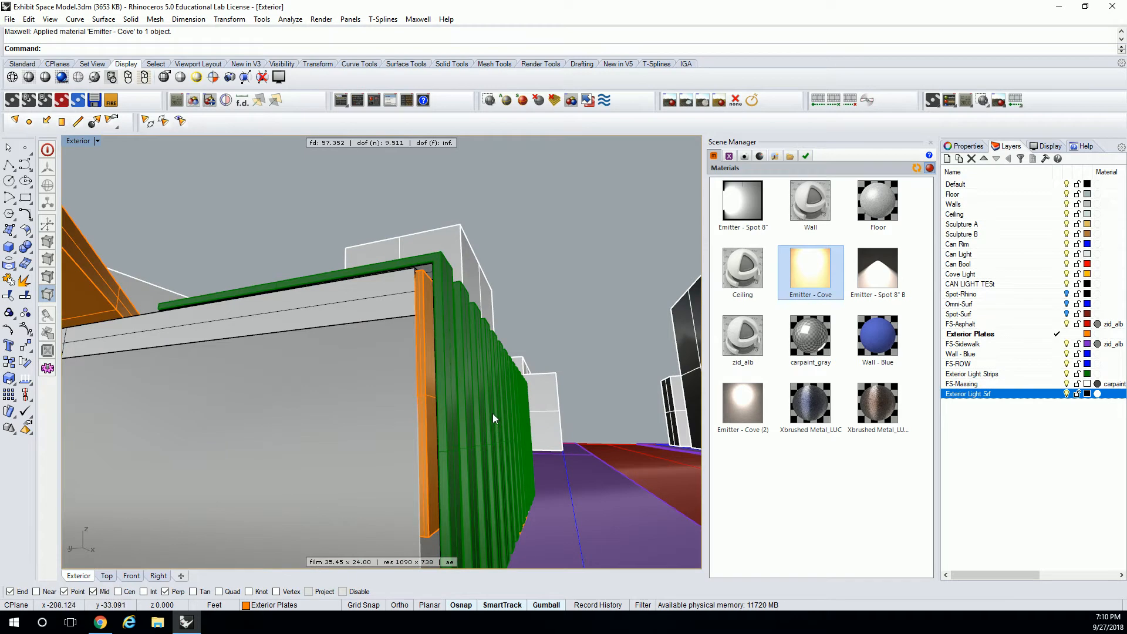
left_click(443, 291)
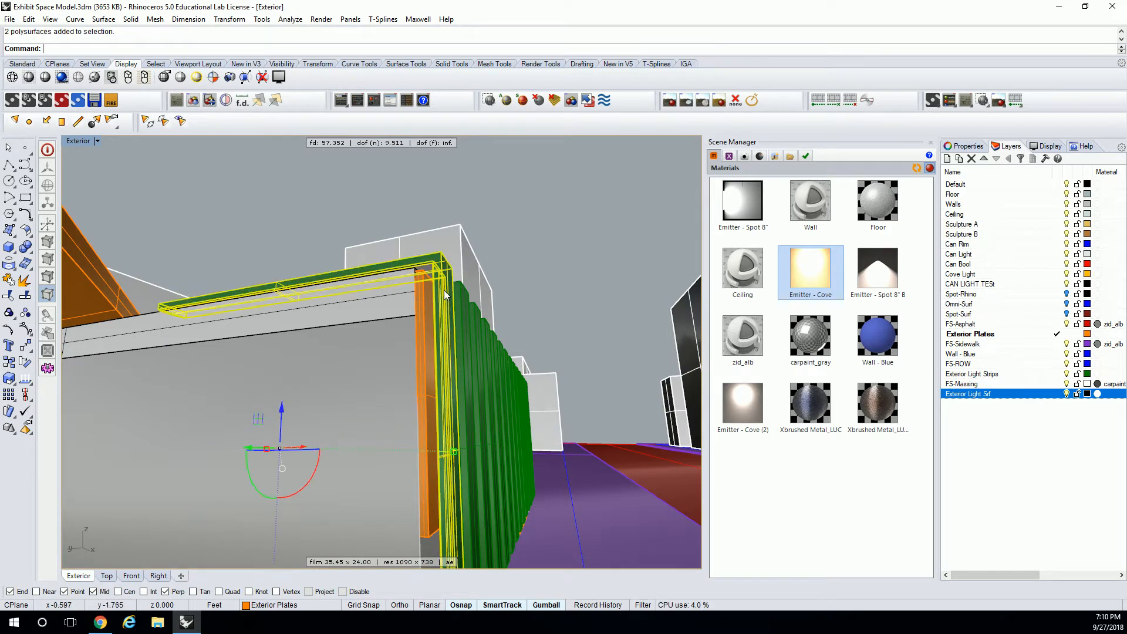
right_click_drag(498, 318, 332, 342)
key("Escape")
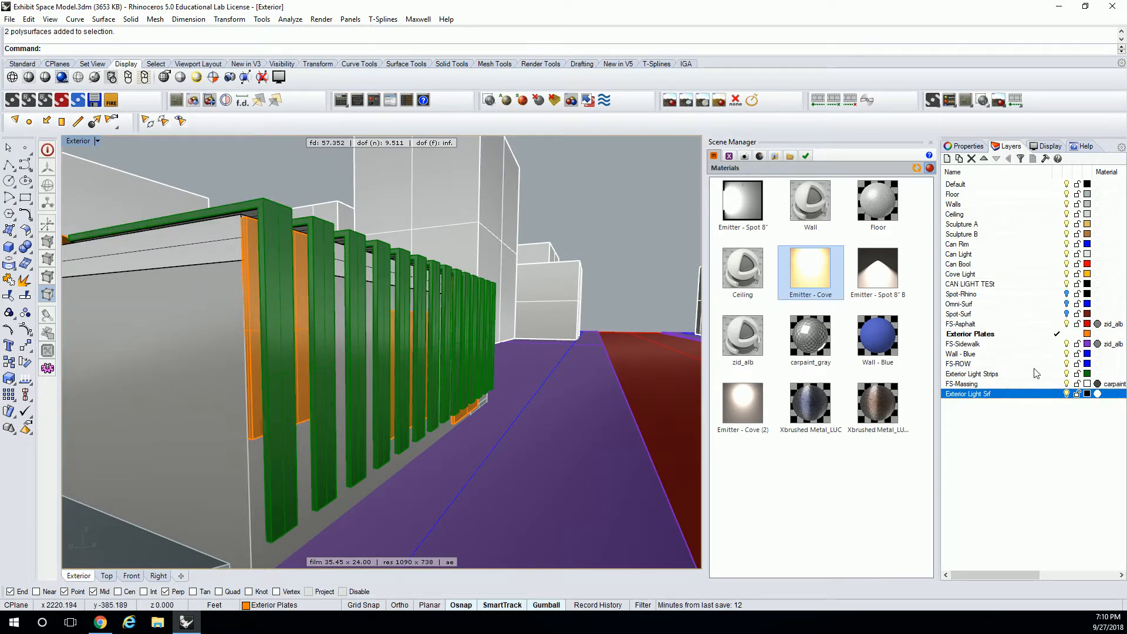
right_click_drag(302, 272, 246, 344)
left_click(328, 239)
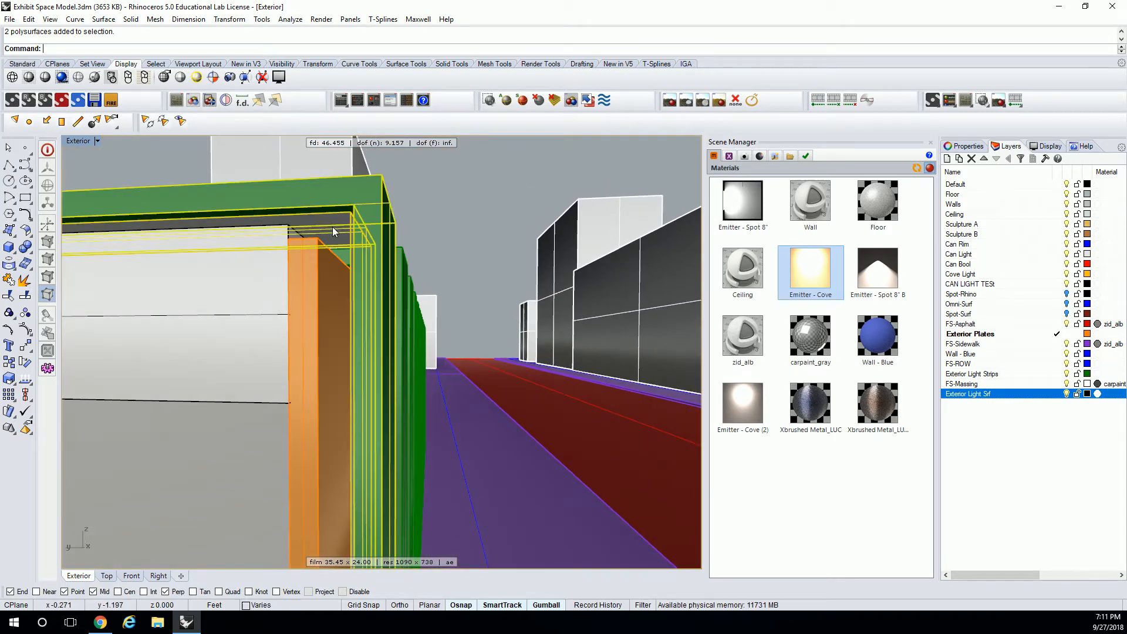
key("Escape")
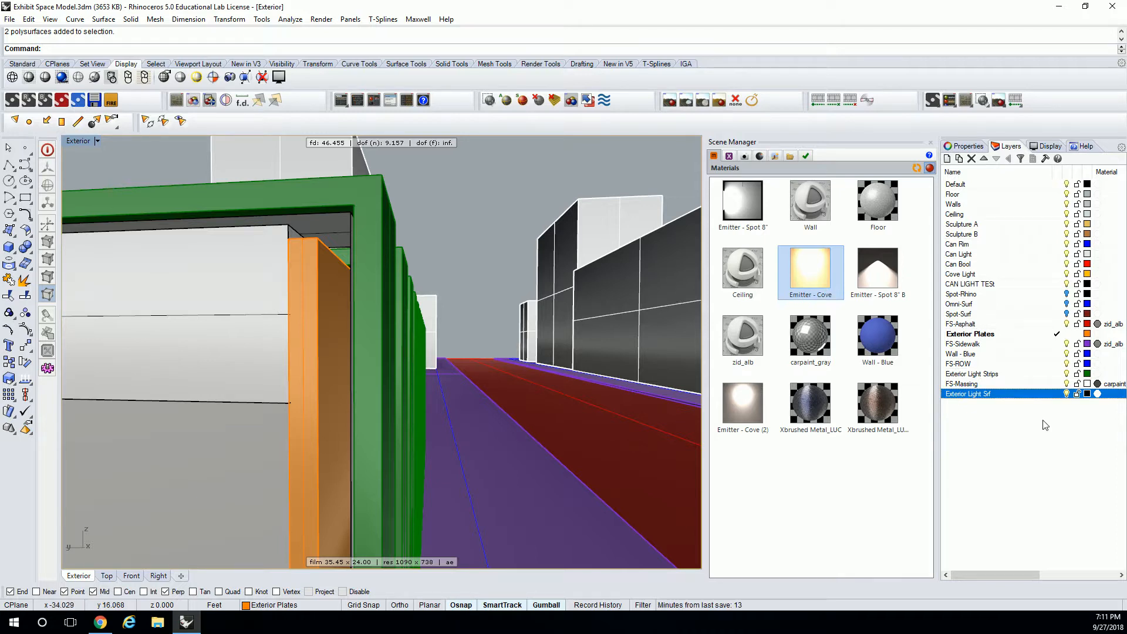
- Assign the Emitter - Cove (2) material to all objects on the Exterior Light Srf layer
right_click(986, 395)
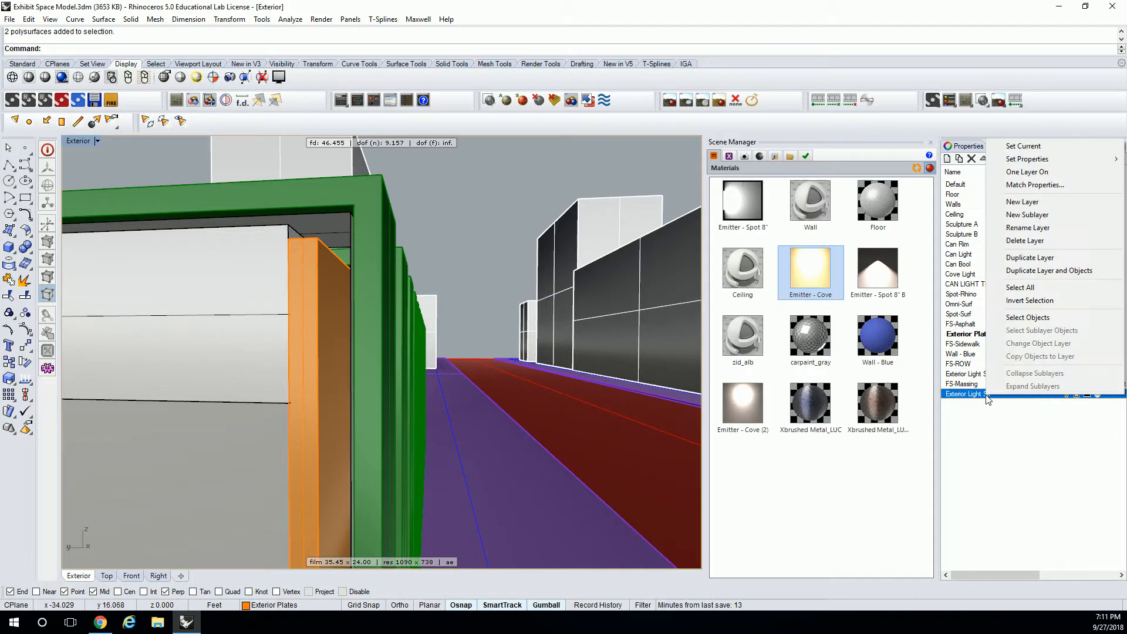
left_click(1028, 318)
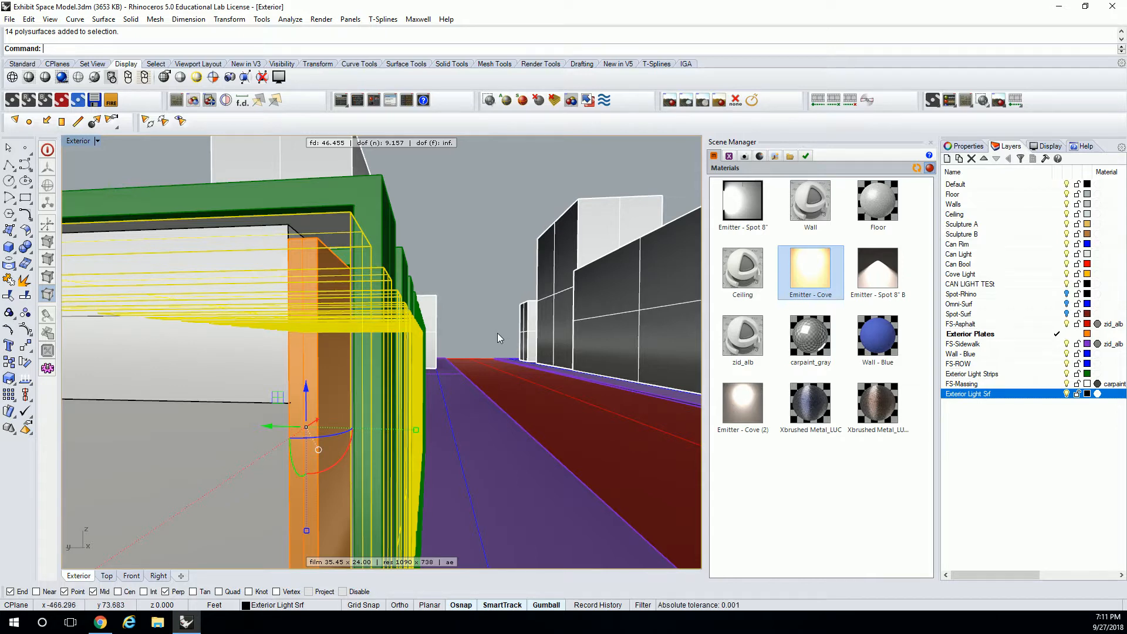
scroll(487, 314, "down", 4)
right_click_drag(487, 314, 421, 327)
right_click(744, 399)
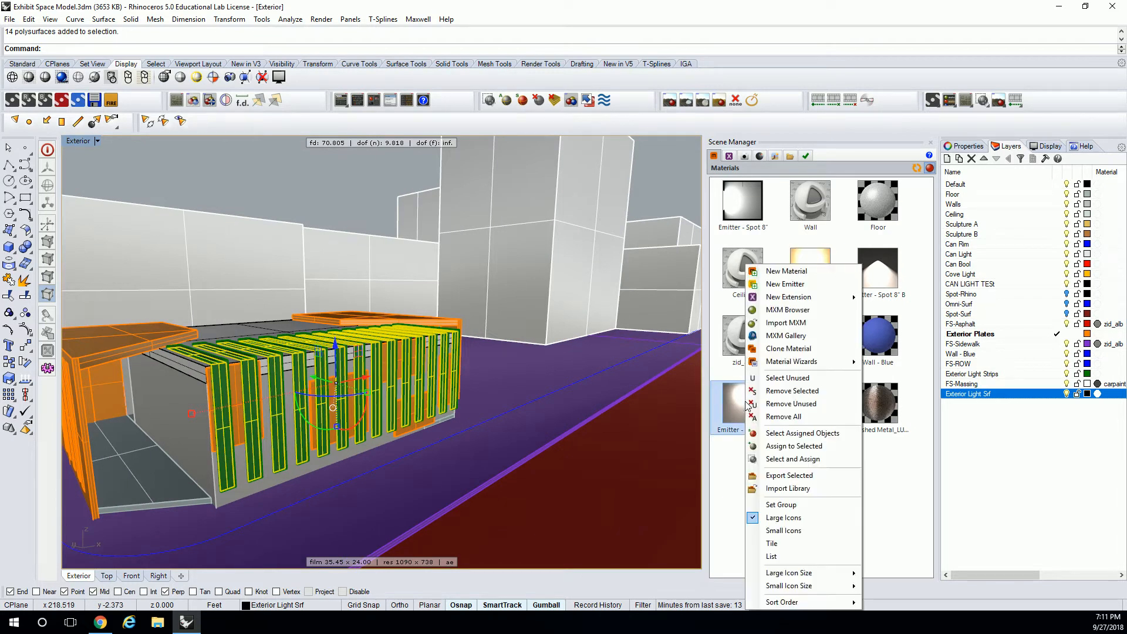
left_click(792, 446)
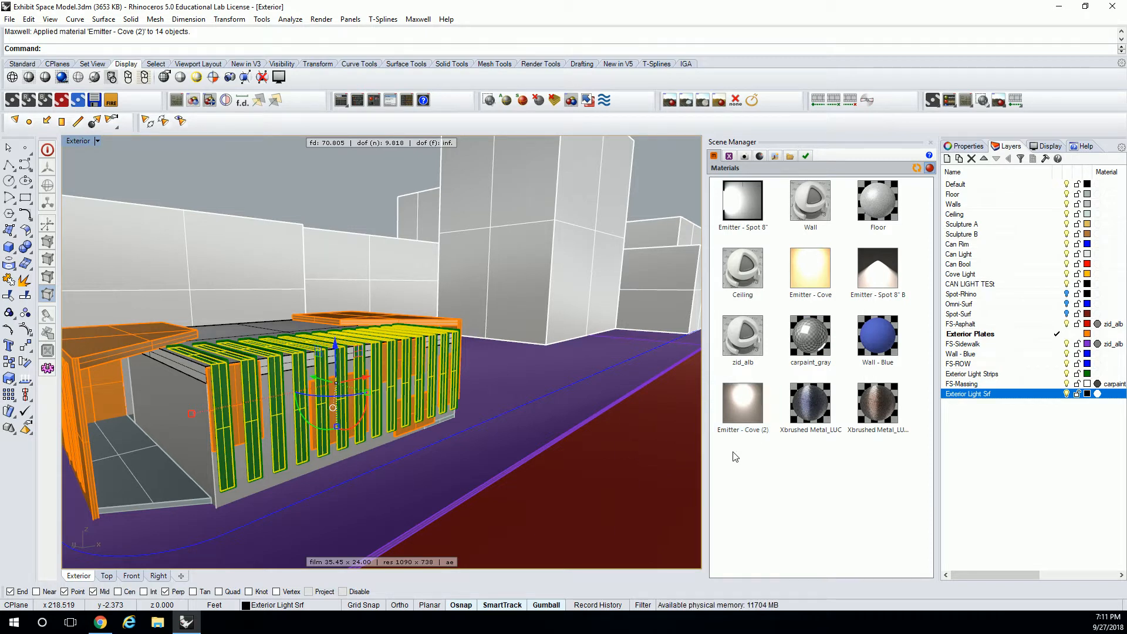
key("Escape")
right_click_drag(336, 284, 441, 338)
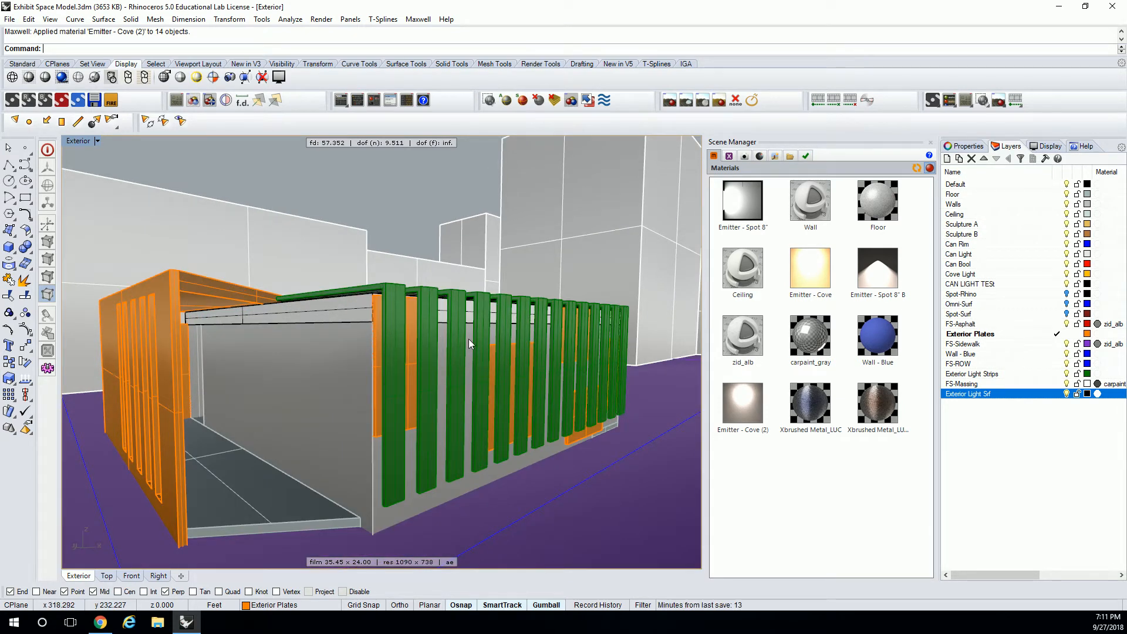
- Clone the Emitter - Cove material, set the clone's output to 500 watts and refresh its preview
double_click(810, 273)
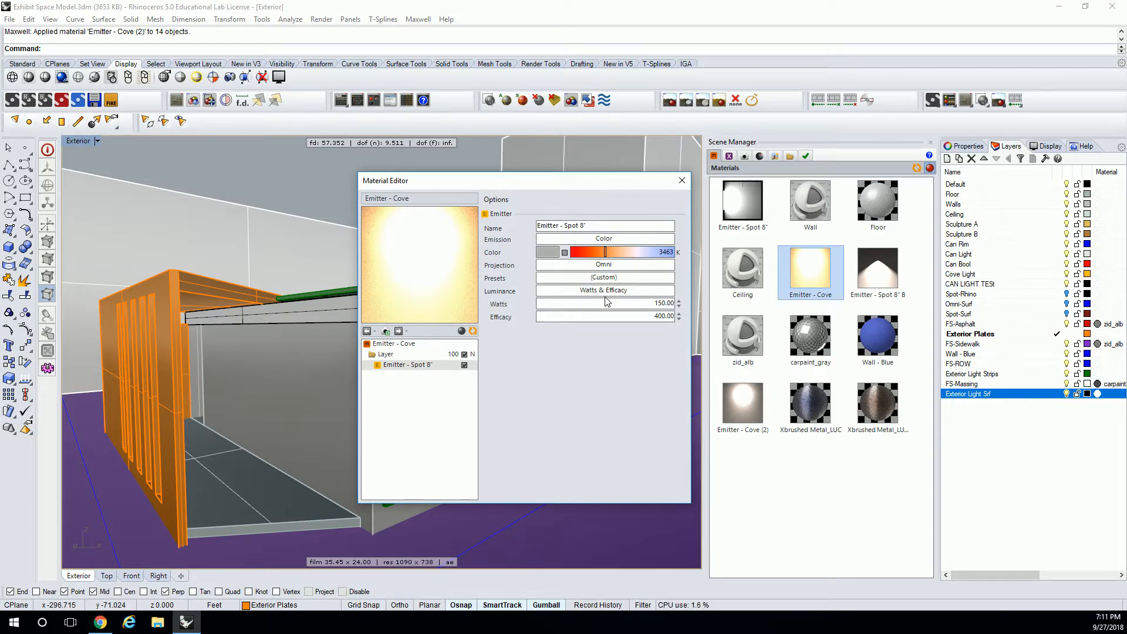
left_click(682, 183)
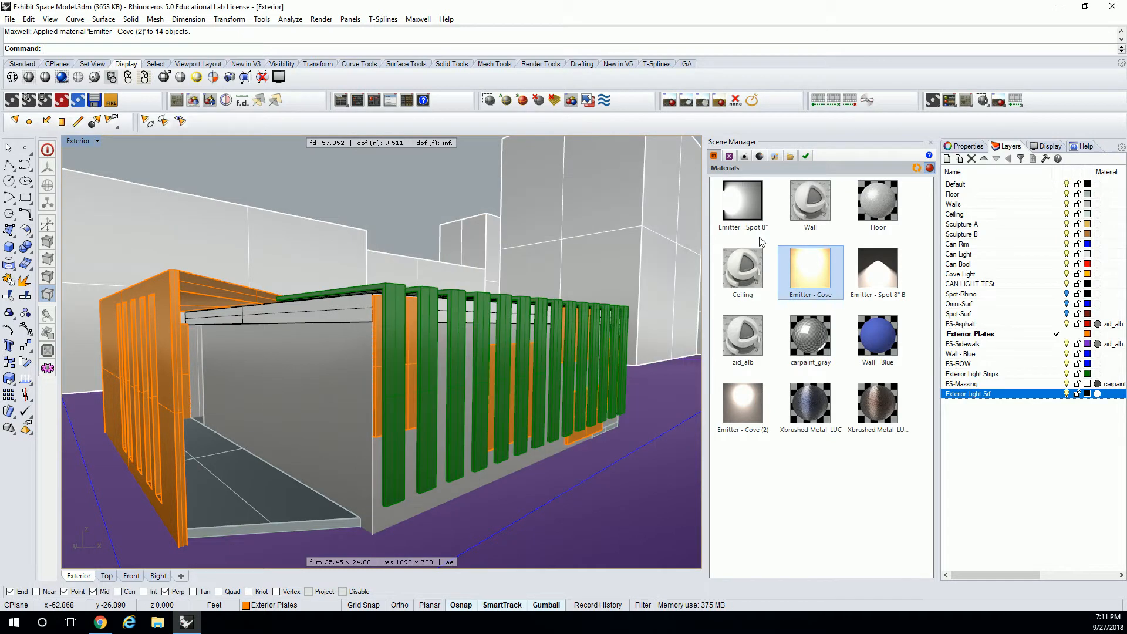
right_click(807, 276)
left_click(851, 360)
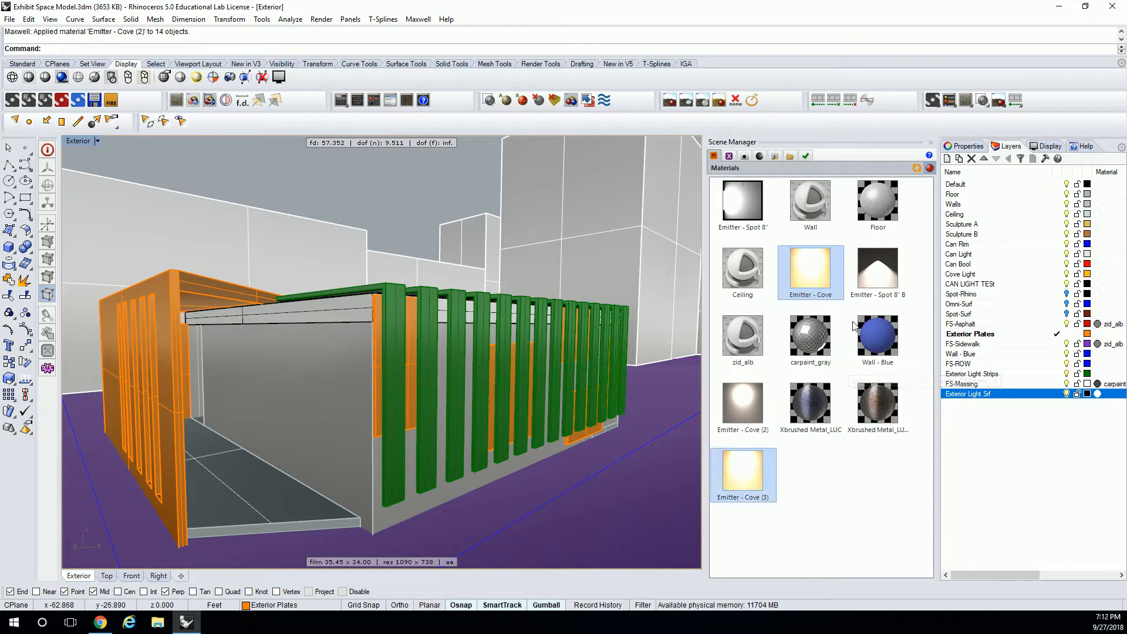
double_click(758, 487)
double_click(644, 305)
type("500")
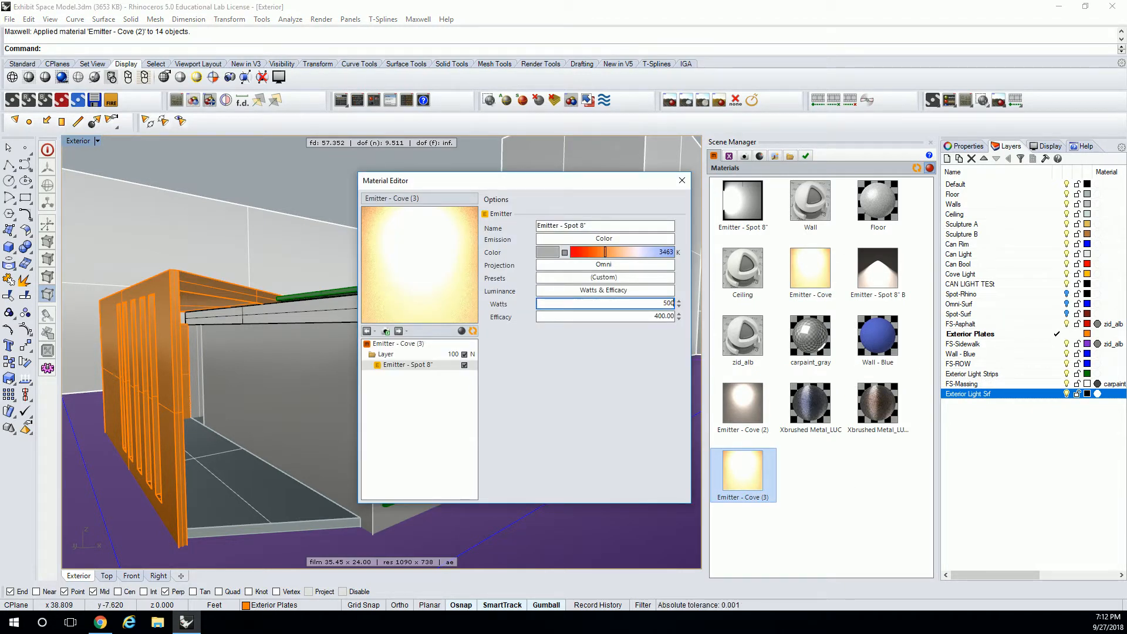
left_click(647, 317)
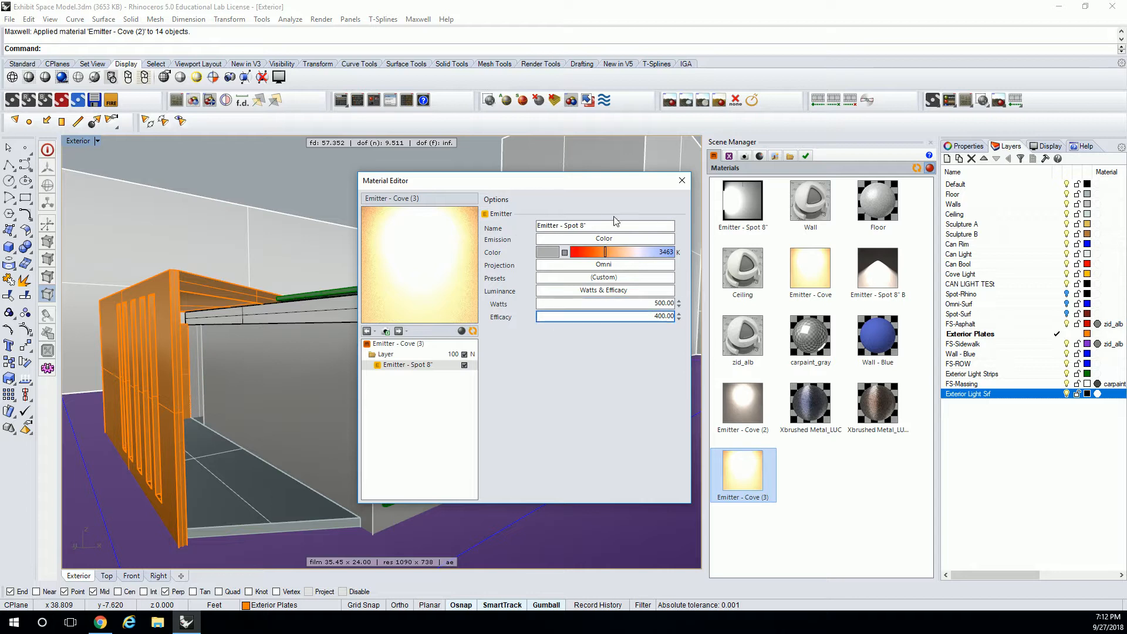
left_click(473, 331)
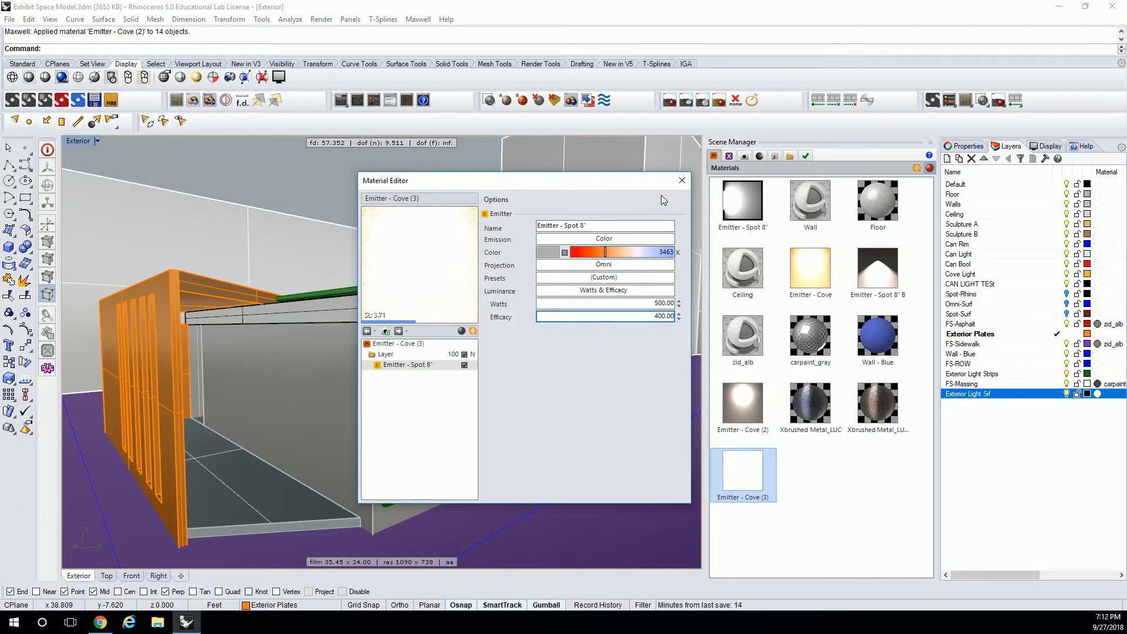
left_click(683, 180)
- Rename the cloned 500-watt material as Emitter - Cove Ext
left_click(754, 498)
left_click(758, 498)
left_click_drag(771, 498, 763, 500)
type("Ext.")
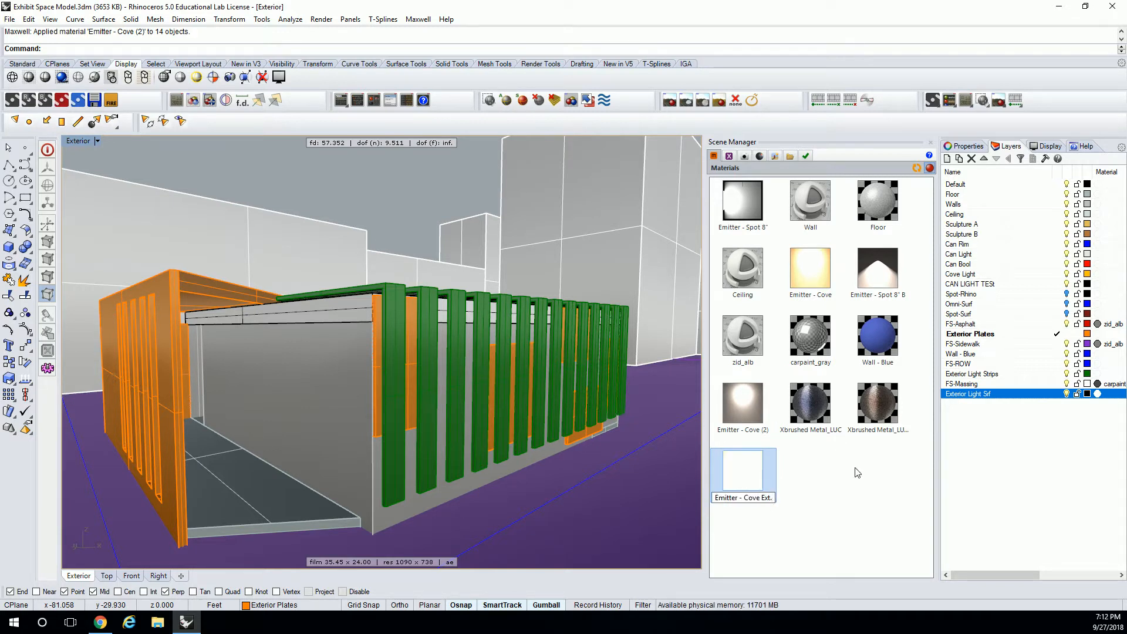
left_click(858, 472)
- Apply the Emitter - Cove Ext. material to the light surface at the corridor's end
right_click_drag(225, 386, 189, 372)
left_click(219, 379)
left_click(261, 408)
right_click(743, 458)
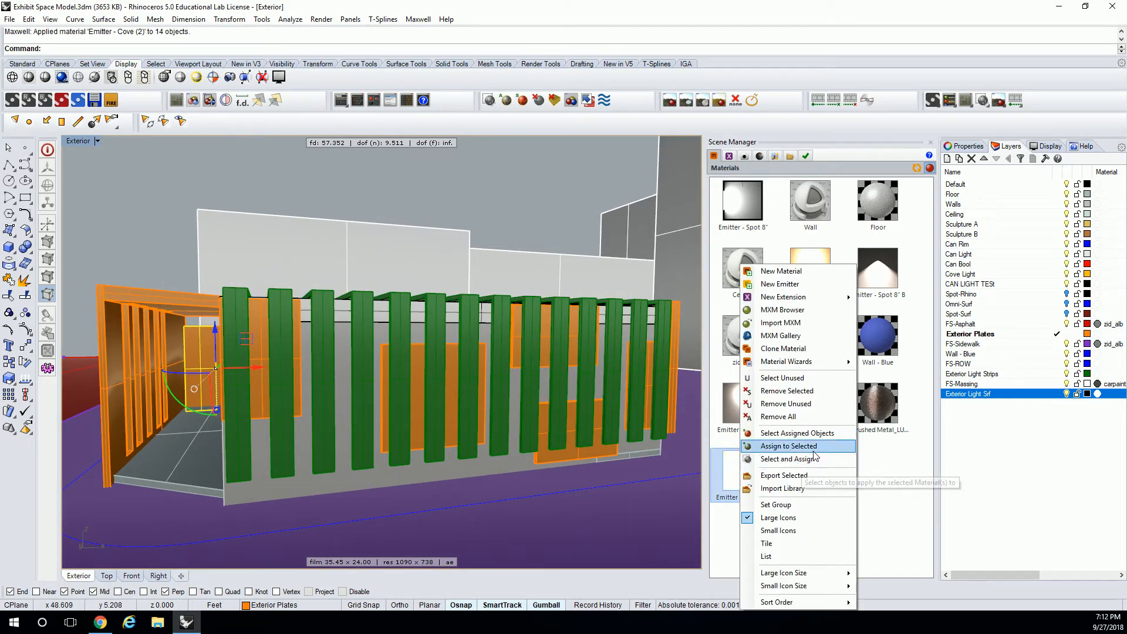
left_click(788, 446)
right_click_drag(258, 373, 365, 396)
key("Escape")
right_click_drag(496, 315, 441, 327)
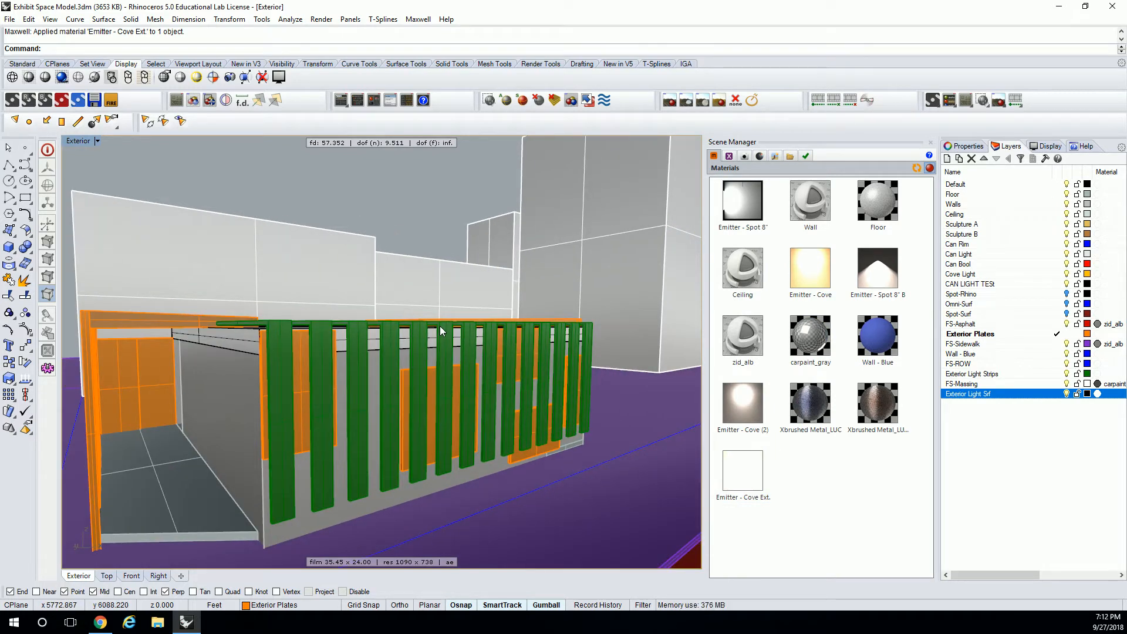
- Set the Emitter - Cove (2) material's output to 100 watts and refresh its preview
left_click(279, 341)
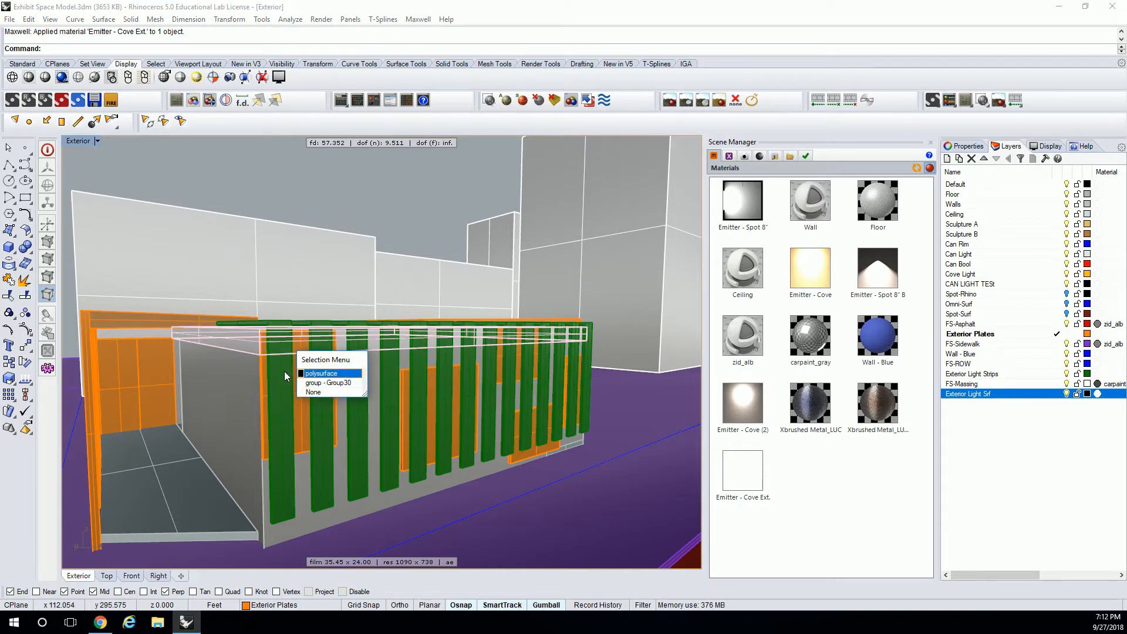
double_click(741, 403)
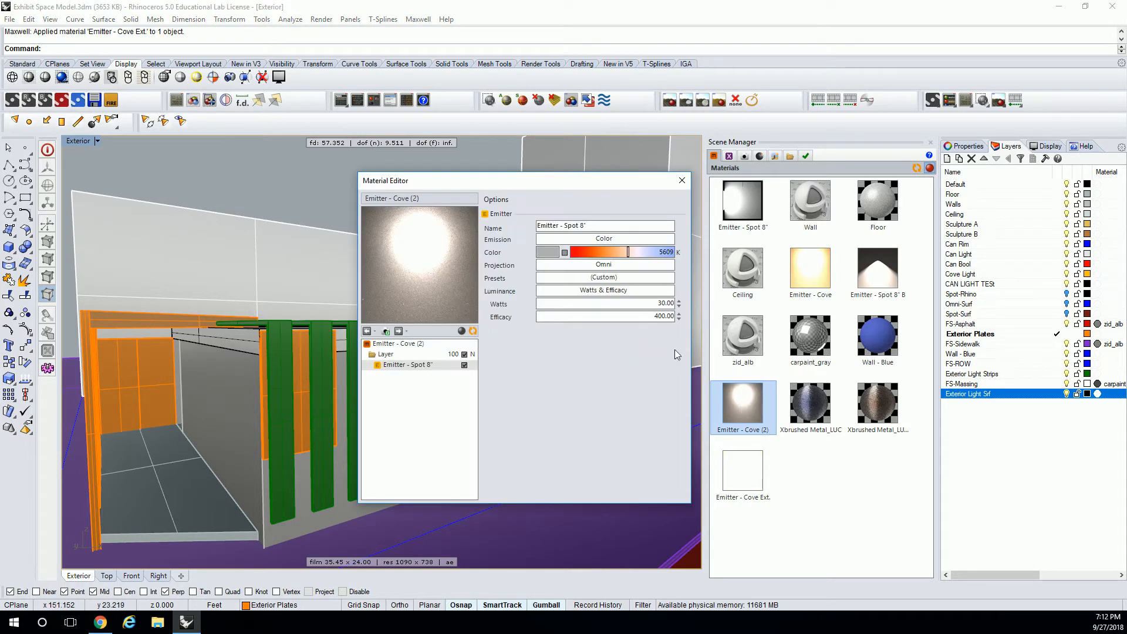
double_click(653, 304)
type("100")
key("Tab")
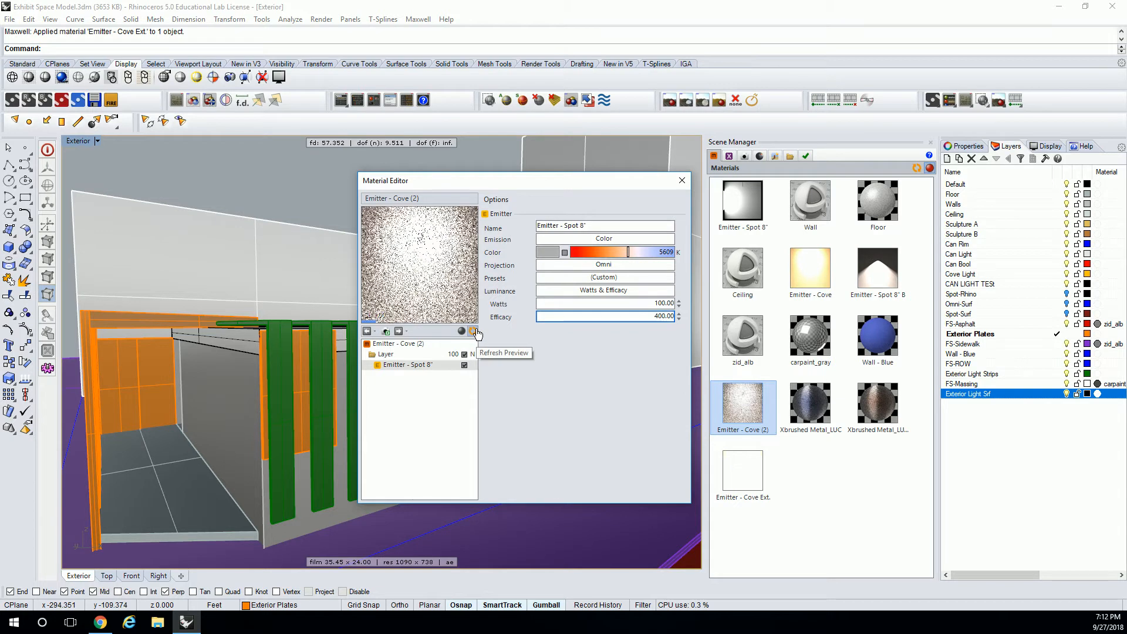
left_click(682, 182)
left_click(836, 453)
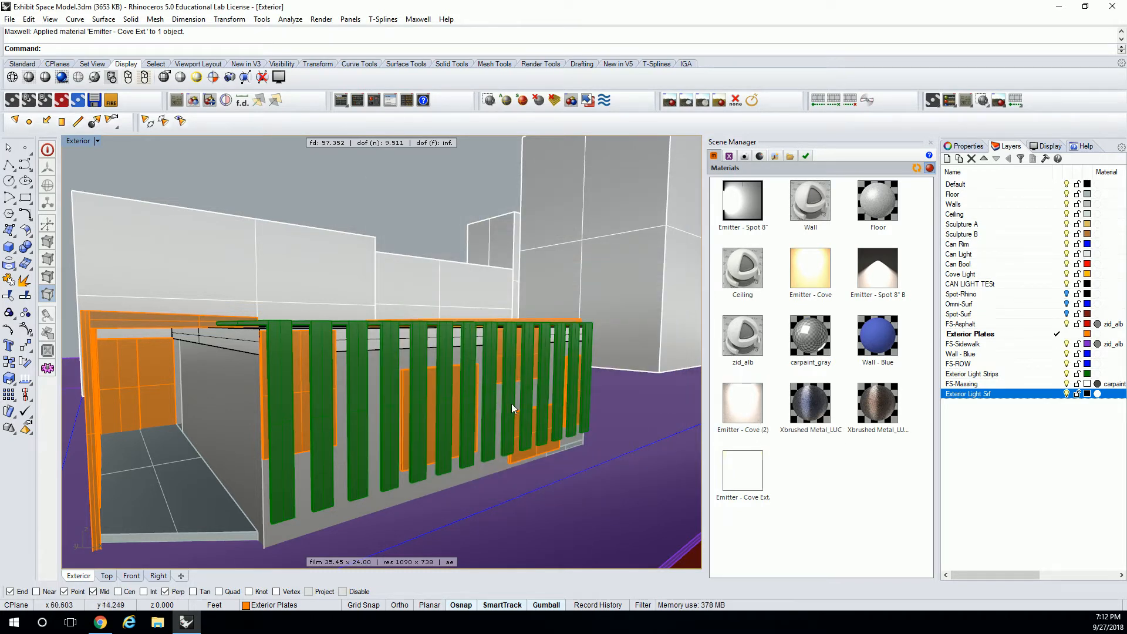
- Reassign the updated Emitter - Cove (2) material to every light surface on the Exterior Light Srf layer
right_click(1001, 394)
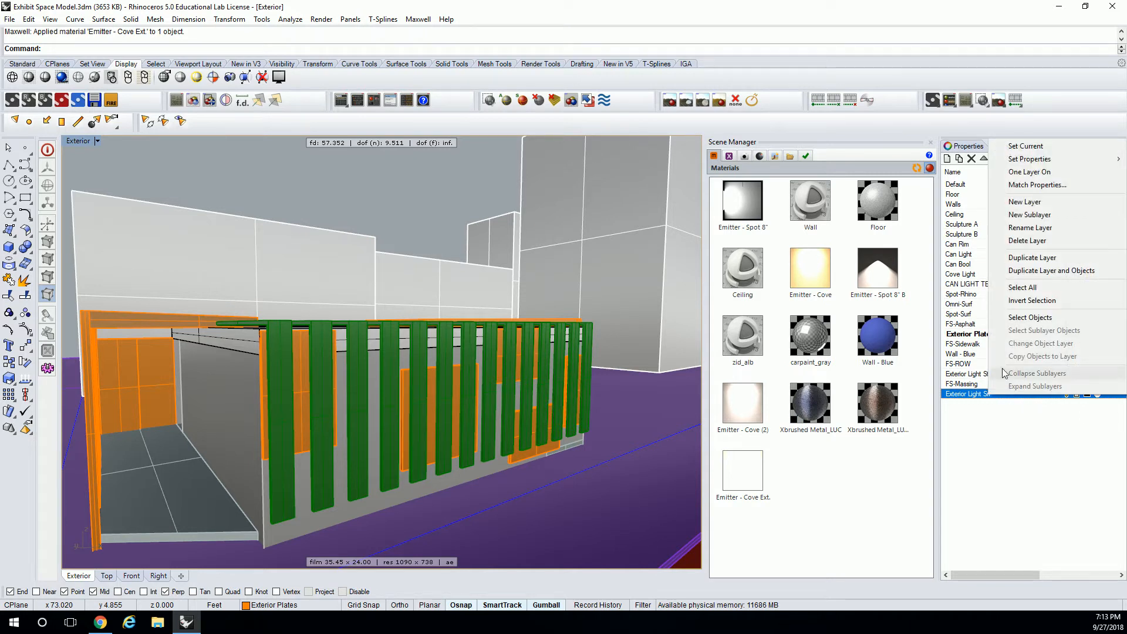
left_click(1030, 317)
right_click(761, 415)
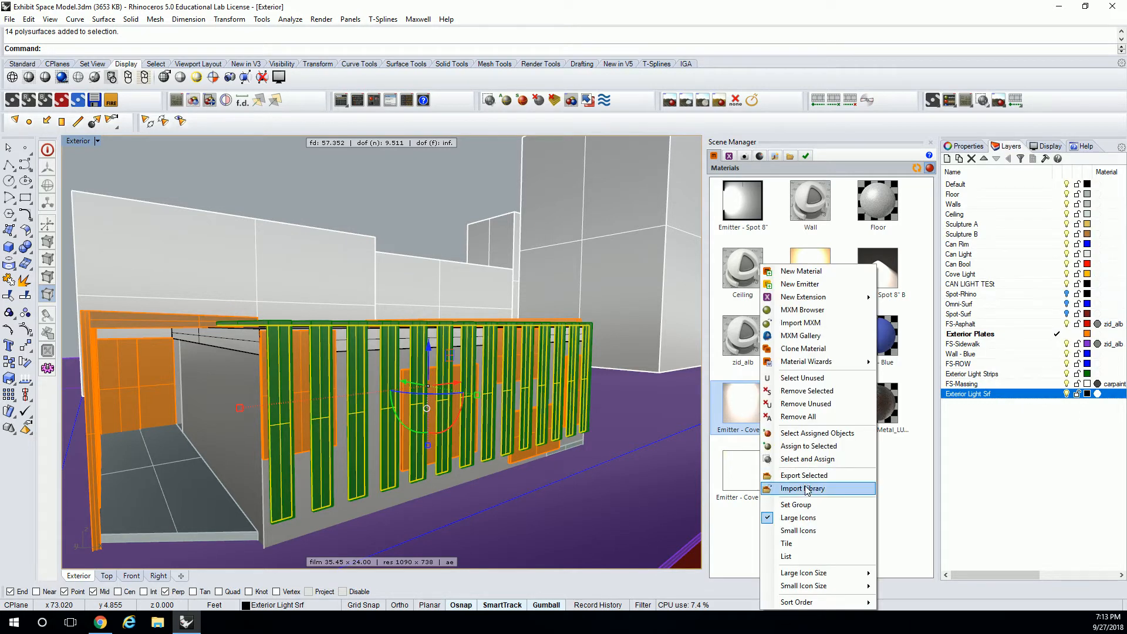
left_click(807, 446)
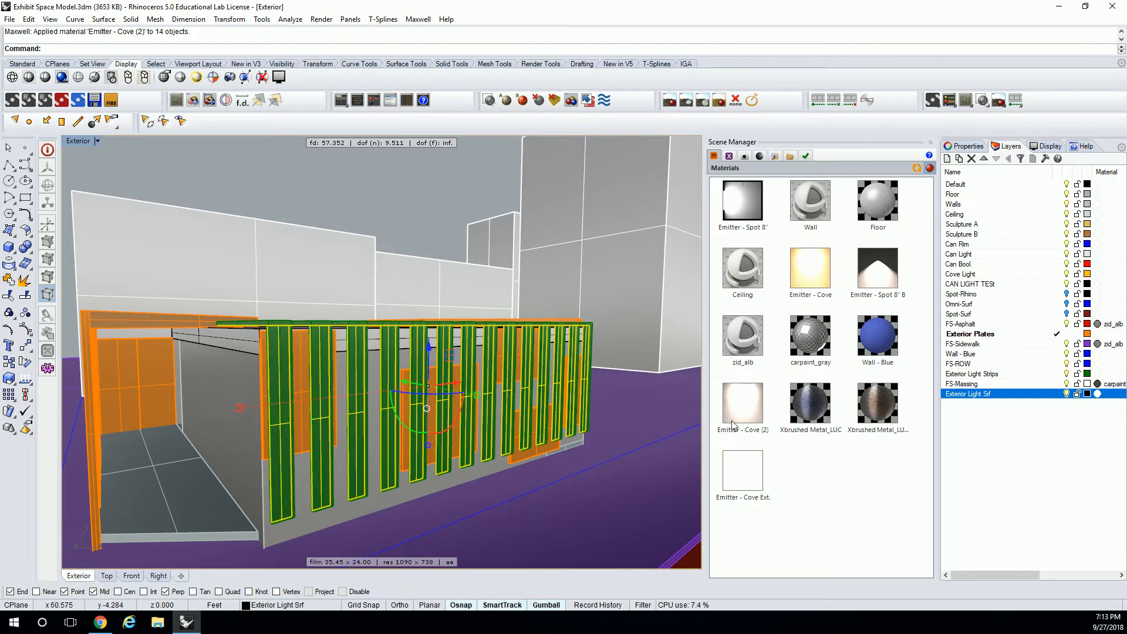
key("Escape")
right_click_drag(461, 261, 517, 277)
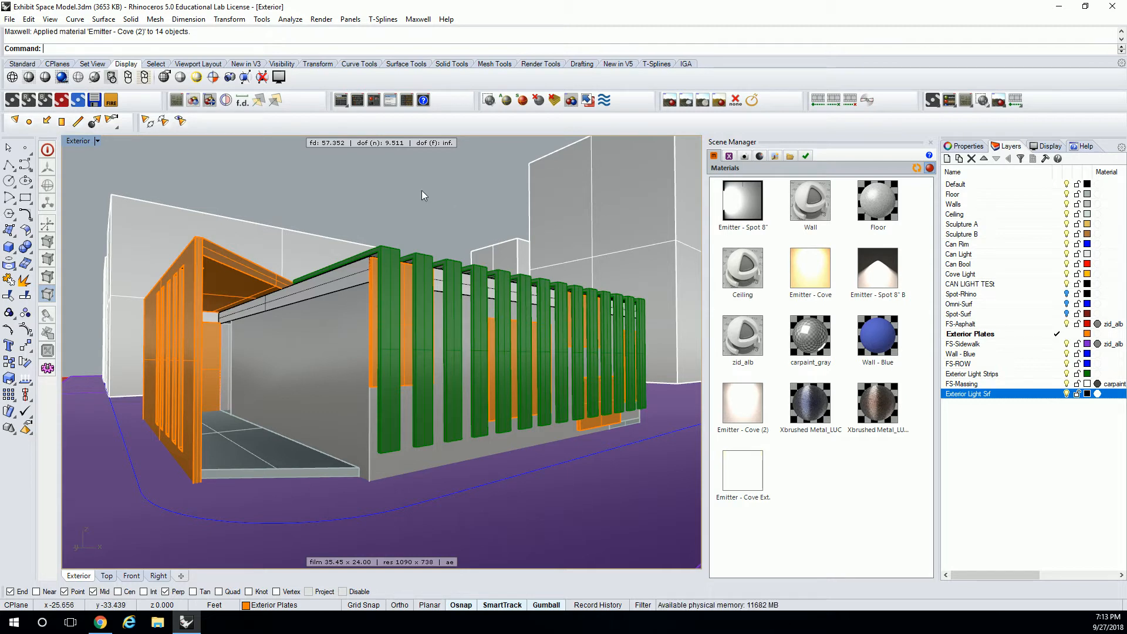
- Frame the building's entrance and light strips in the Exterior view and start a Maxwell render
left_click(321, 19)
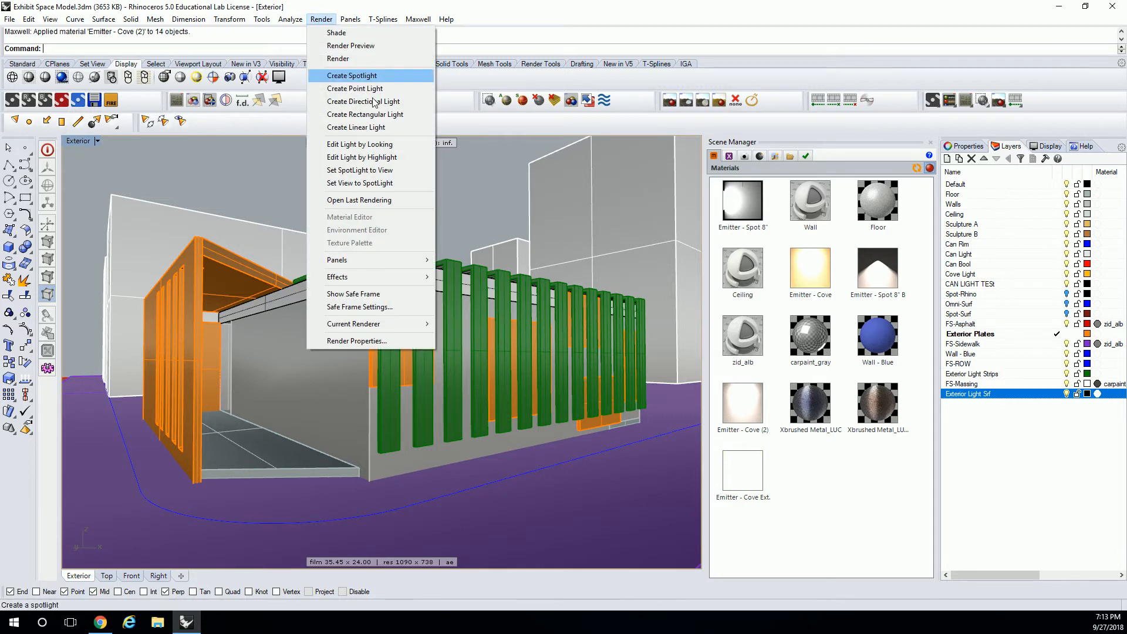
left_click(526, 183)
key("ctrl+a")
left_click(466, 205)
right_click_drag(428, 222, 437, 218, "shift")
left_click(321, 20)
left_click(343, 58)
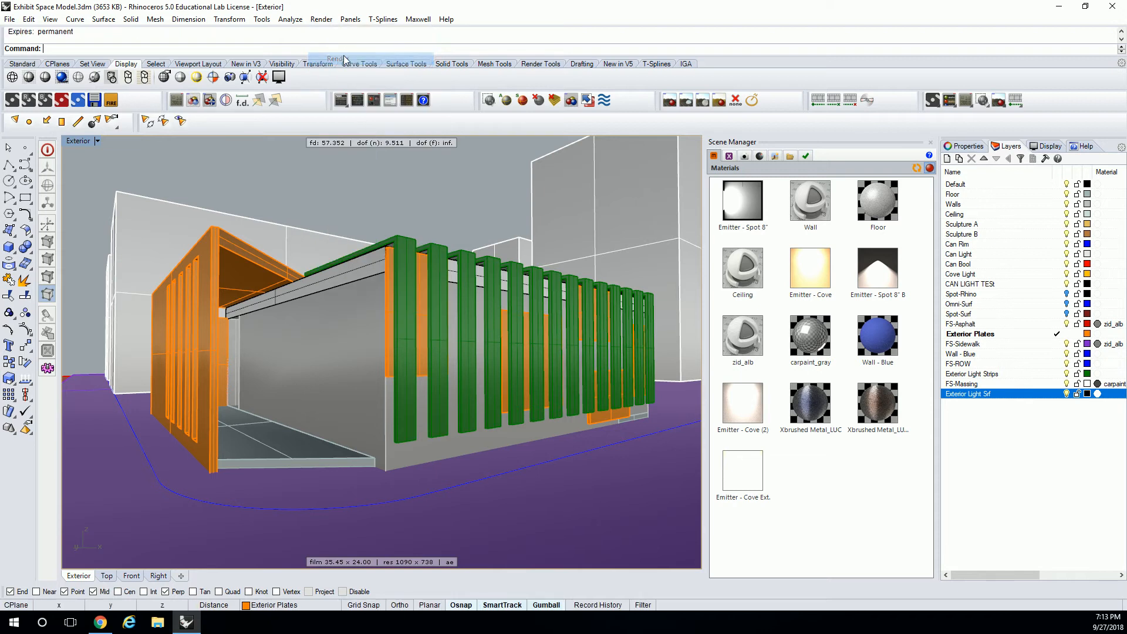
left_click(506, 359)
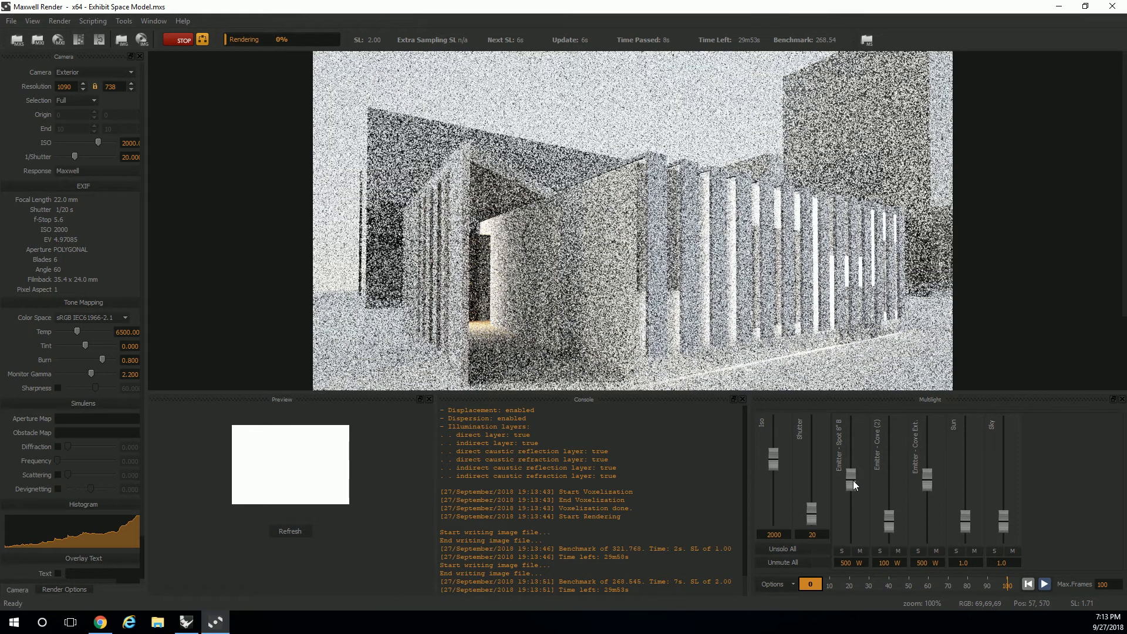
- Lower the exposure to ISO 192 and shutter 768, with Emitter - Spot 8" B at 0 W, Emitter - Cove Ext. at 123 W and sun at 0.6
left_click_drag(854, 480, 853, 520)
left_click_drag(965, 516, 965, 520)
left_click_drag(927, 481, 889, 516)
left_click_drag(774, 466, 851, 559)
- Raise Emitter - Cove (2) and Emitter - Cove Ext. to 1000 W, the sun to 2.6 and the sky to 1.4
left_click_drag(888, 514, 876, 414)
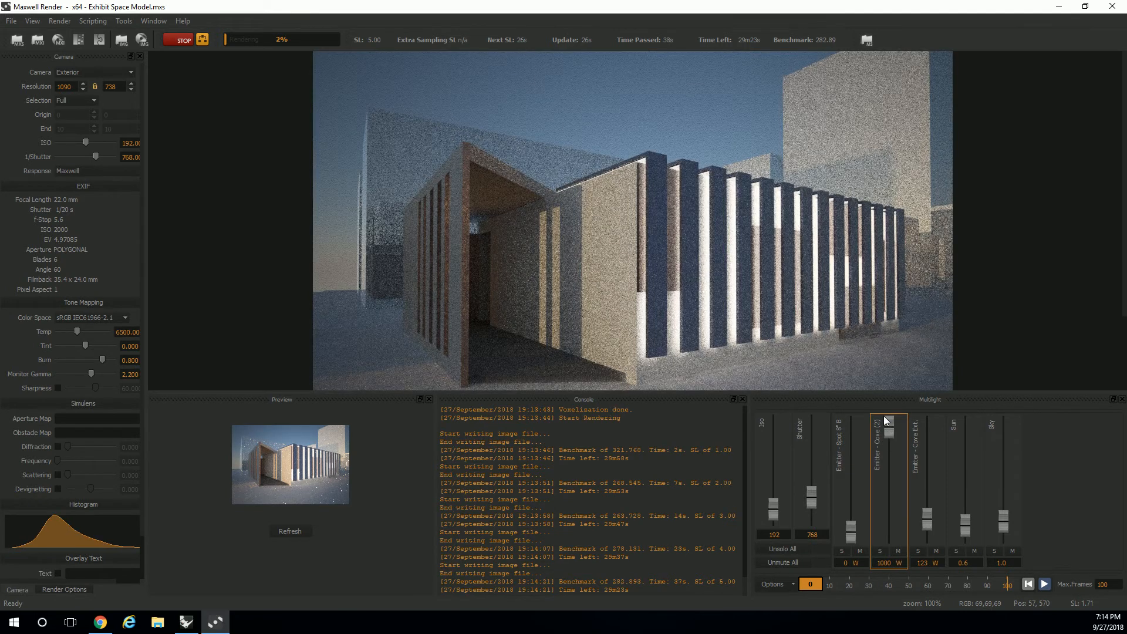
left_click_drag(927, 519, 917, 414)
left_click_drag(963, 523, 1002, 517)
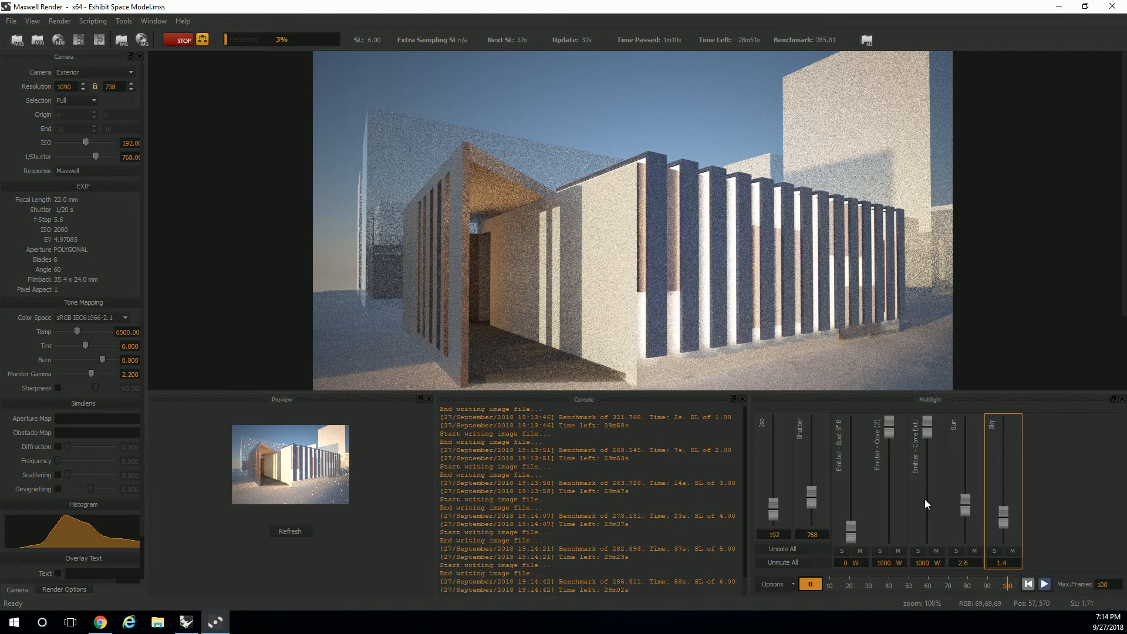
- Rebalance the render's lighting with Emitter - Cove (2) at 665 W, the sun at 2.9 and the sky at 0.9
left_click_drag(892, 434, 892, 411)
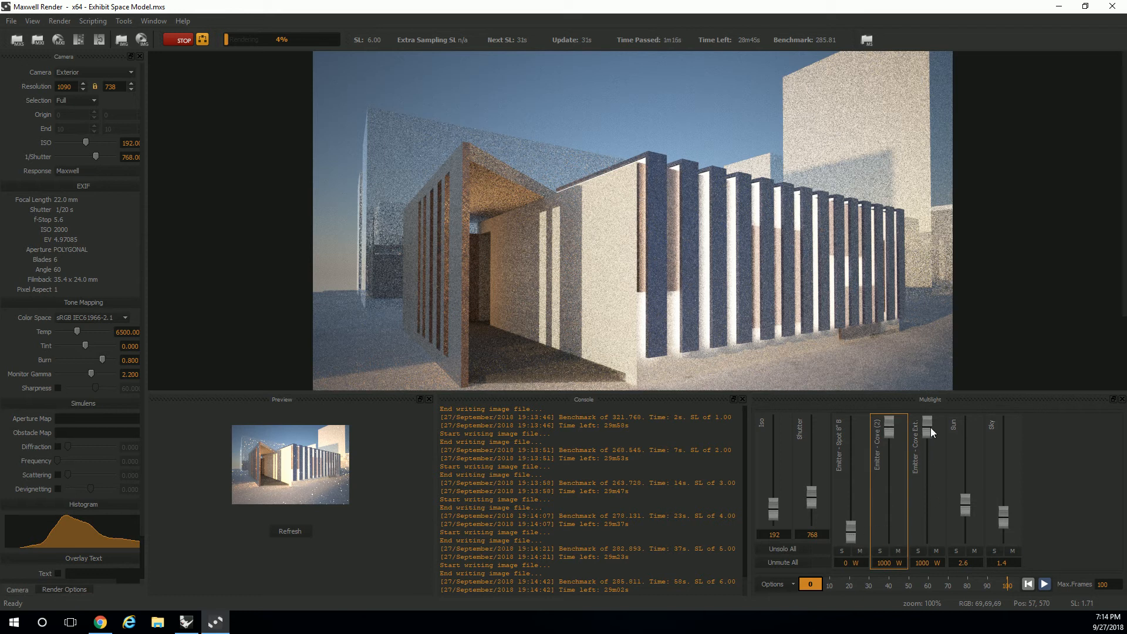
left_click_drag(890, 432, 901, 485)
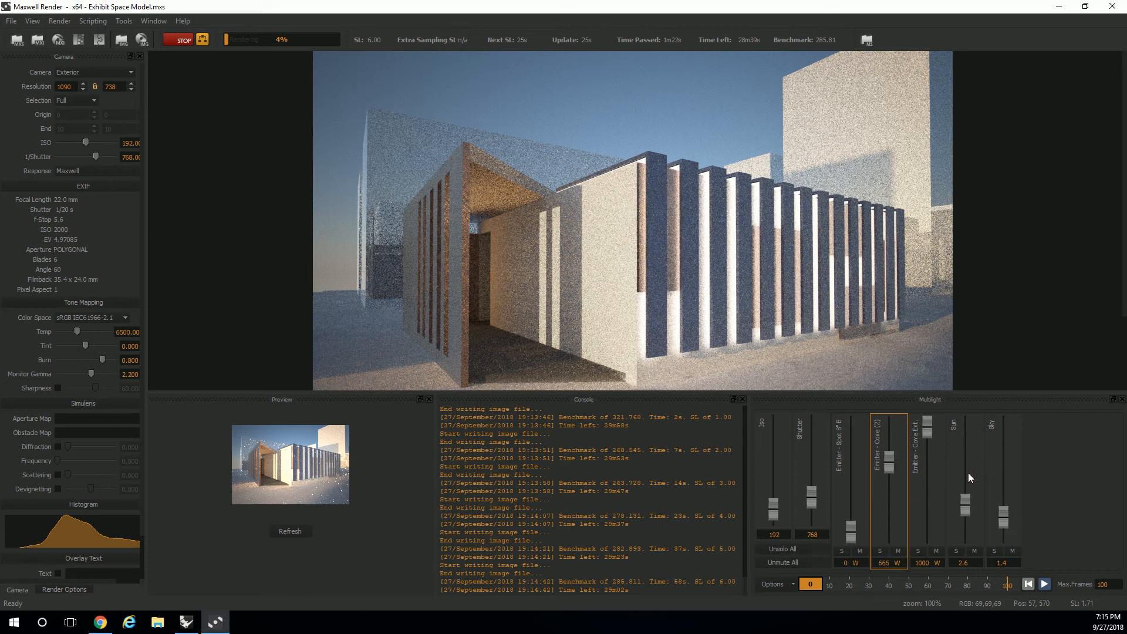
mouse_move(927, 428)
left_mouse_down()
mouse_move(925, 438)
mouse_move(918, 408)
left_mouse_up()
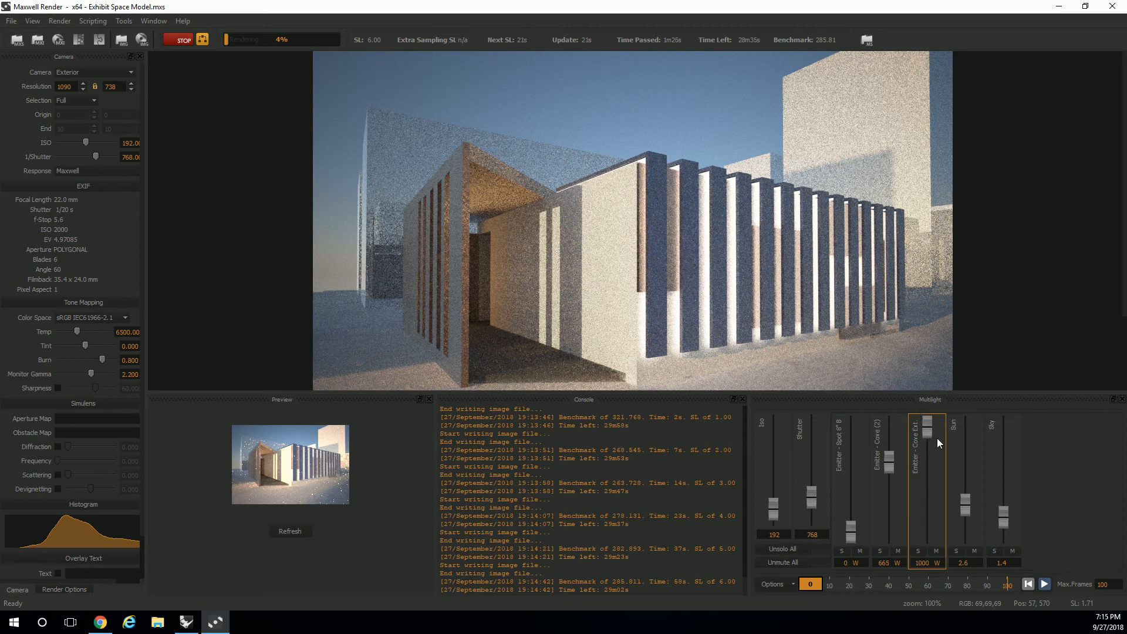
mouse_move(965, 503)
left_mouse_down()
mouse_move(967, 517)
mouse_move(970, 500)
left_mouse_up()
scroll(506, 291, "down", 1)
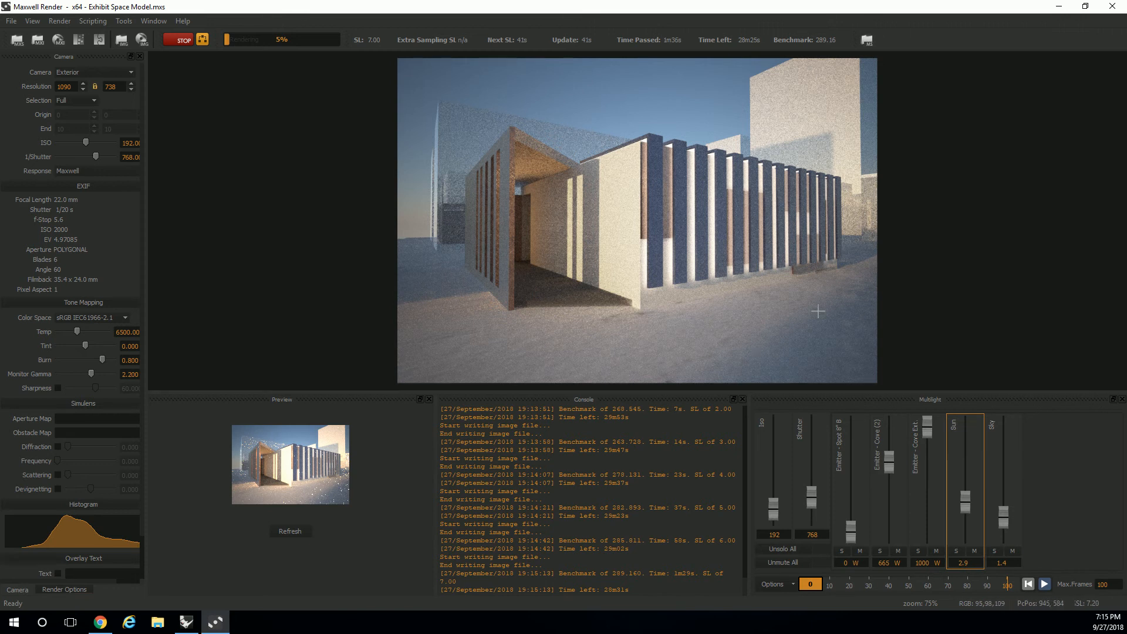
left_click_drag(1004, 516, 1006, 522)
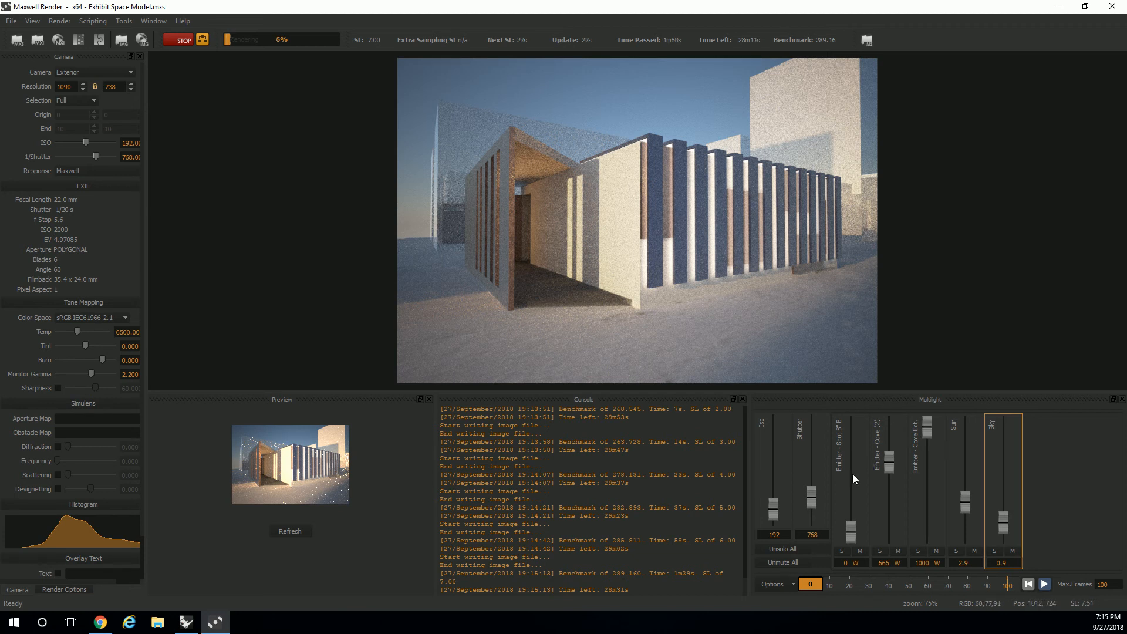
mouse_move(852, 474)
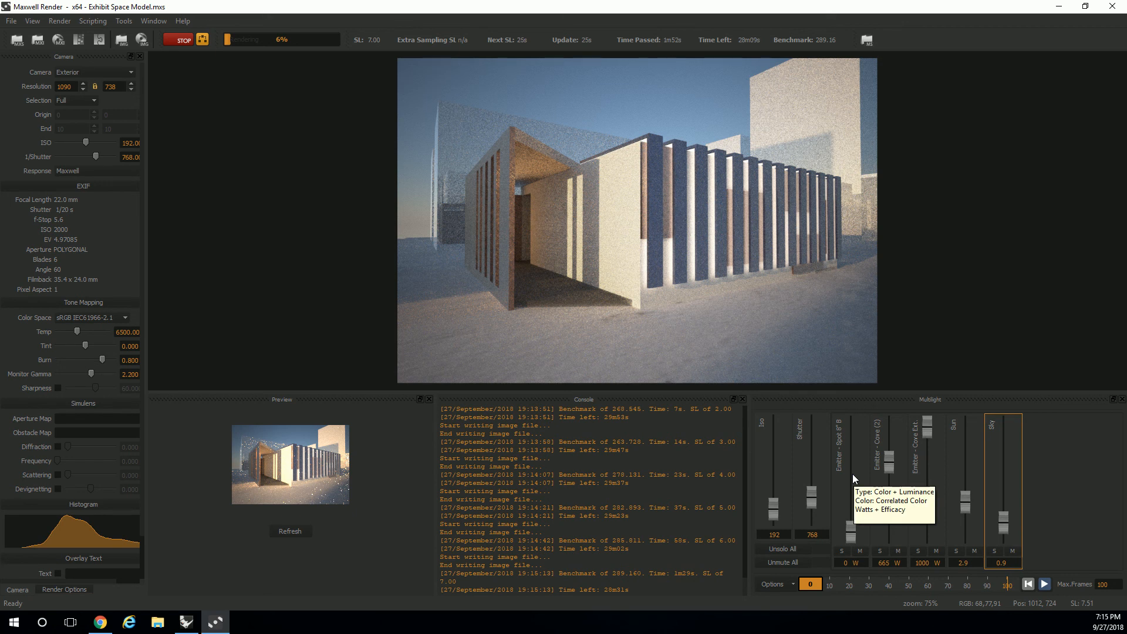